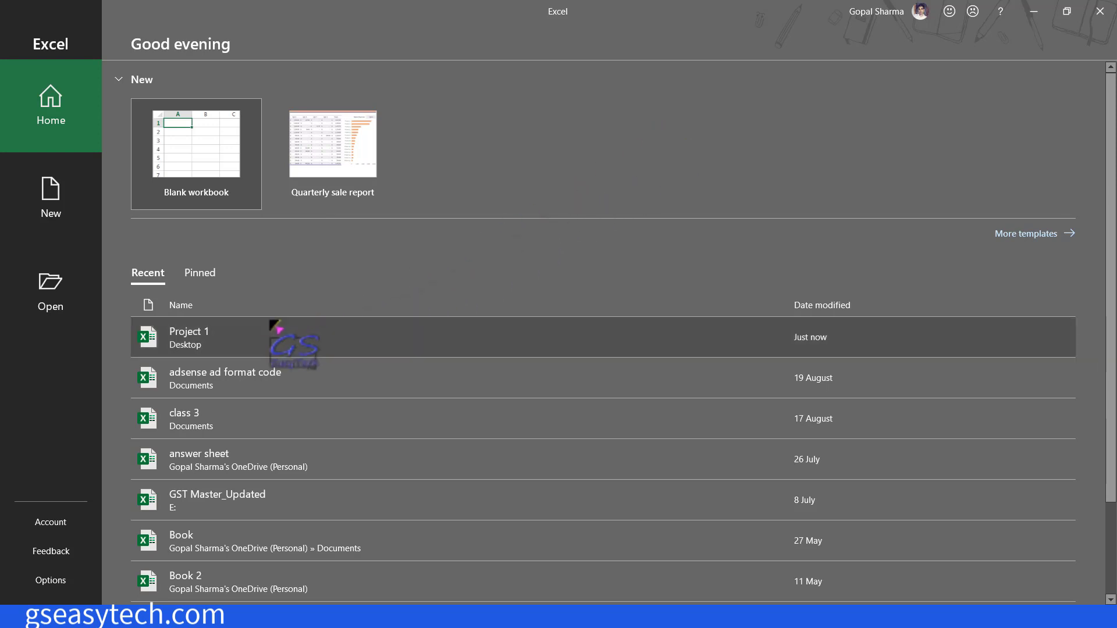
- Open the recent workbook Project 1 stored on the Desktop
{"action": "left_click", "coordinate": [222, 340]}
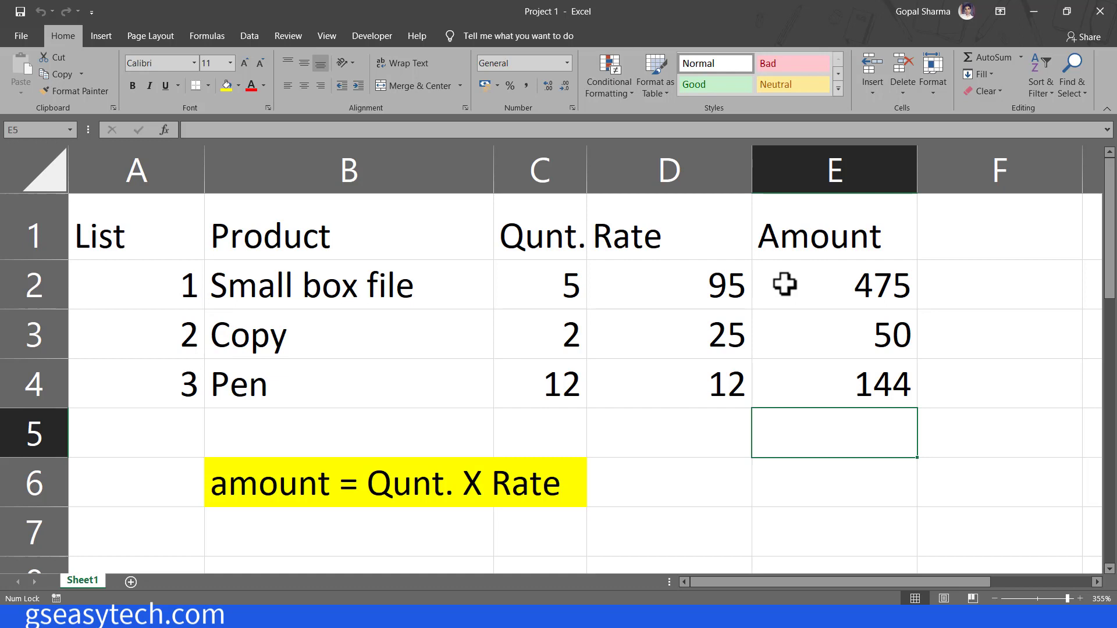
- Examine how the Amount cells E2 to E4 are calculated from the quantity and rate columns
{"action": "left_click", "coordinate": [845, 285]}
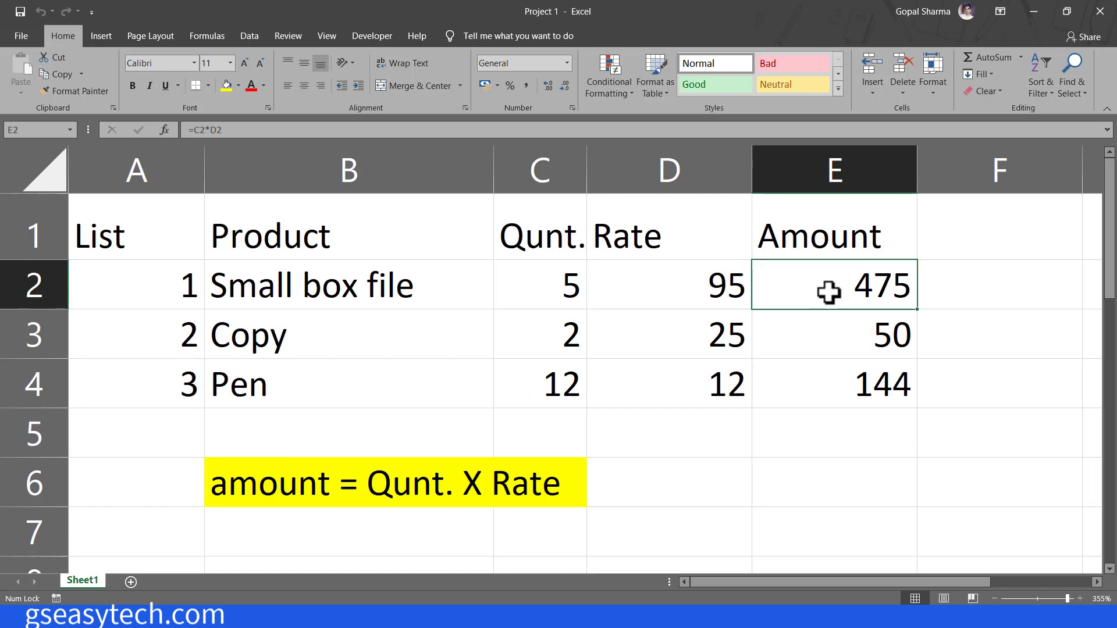
{"action": "left_click", "coordinate": [559, 286]}
{"action": "left_click", "coordinate": [716, 291]}
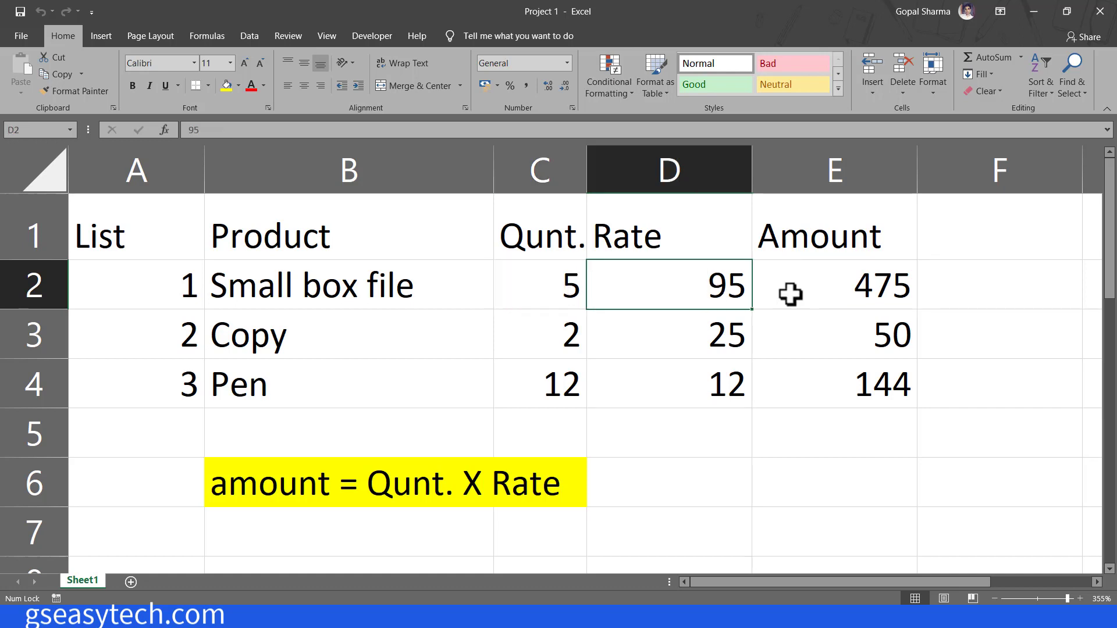
{"action": "left_click", "coordinate": [825, 282]}
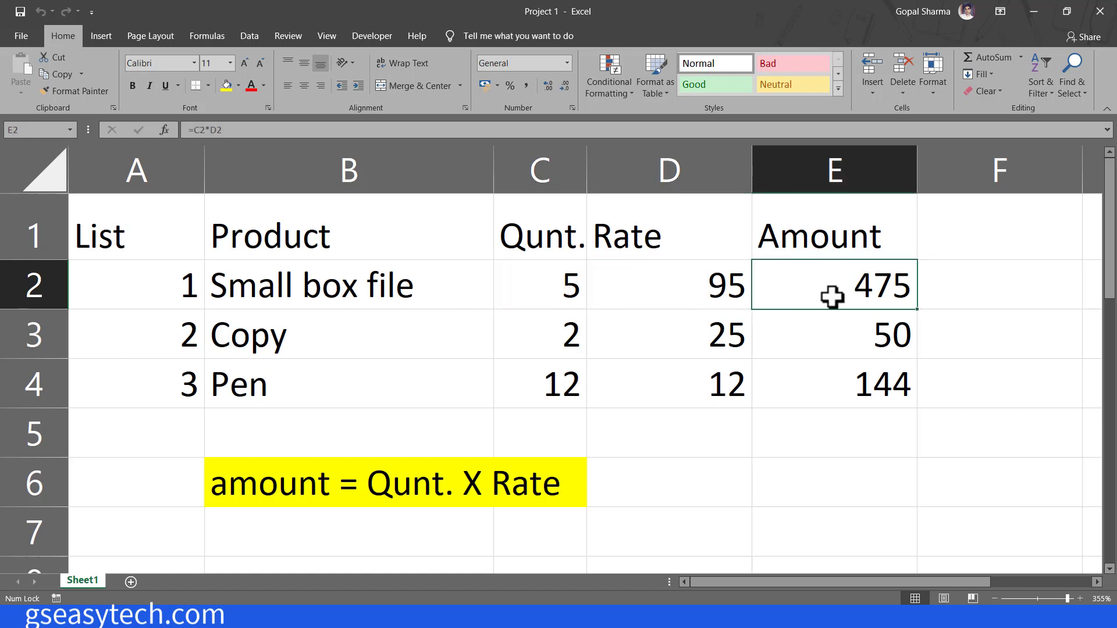
{"action": "left_click", "coordinate": [838, 324]}
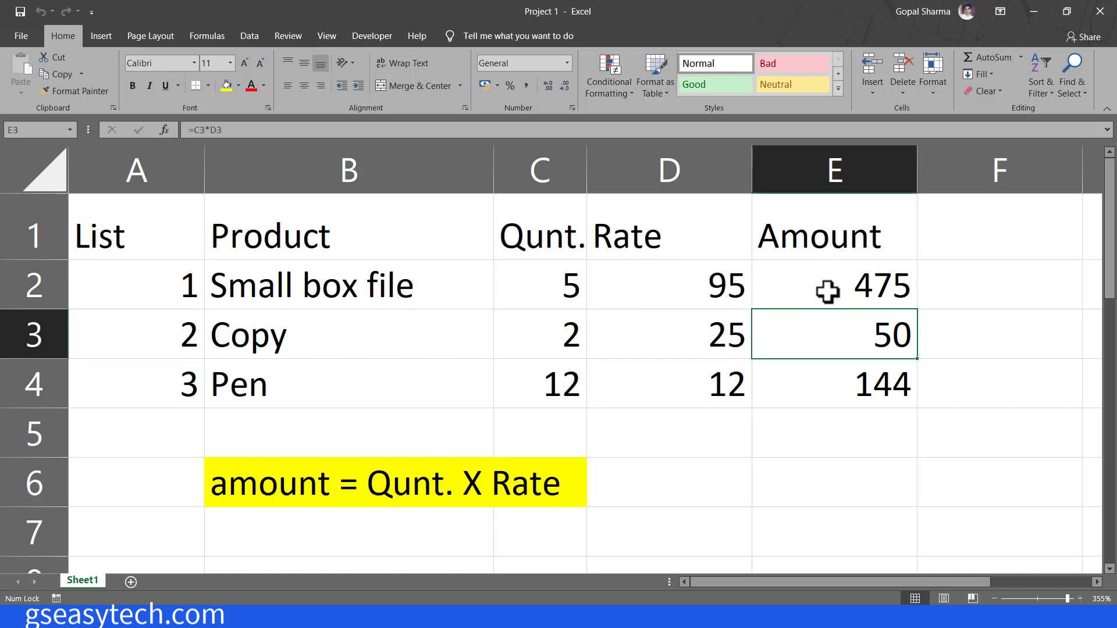
{"action": "left_click", "coordinate": [825, 382]}
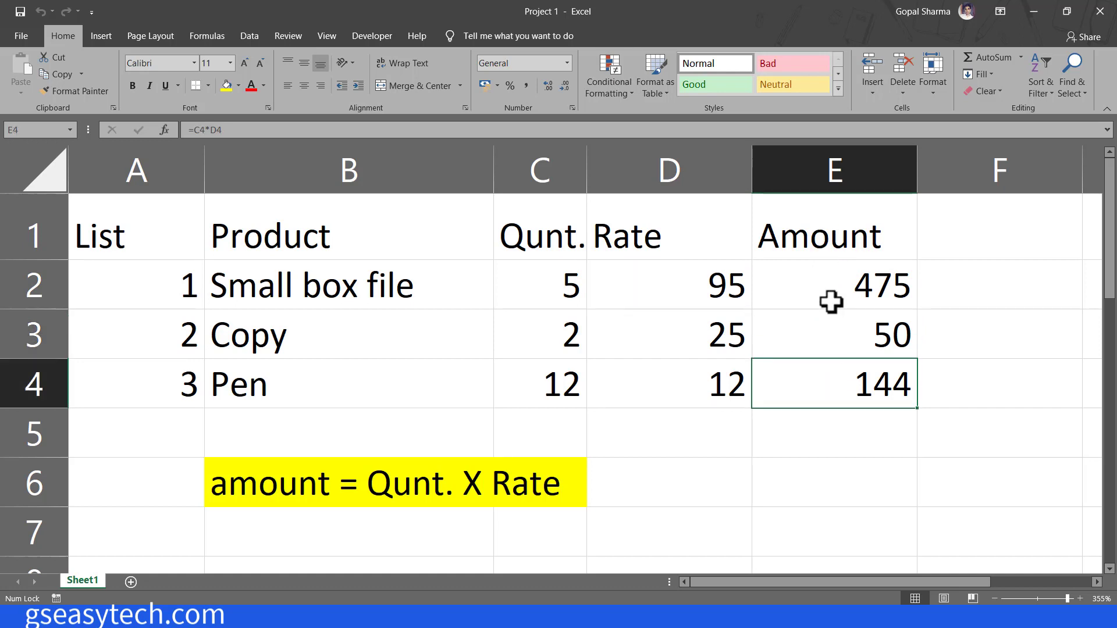
{"action": "left_click", "coordinate": [831, 302]}
{"action": "left_click", "coordinate": [822, 347]}
{"action": "left_click", "coordinate": [823, 394]}
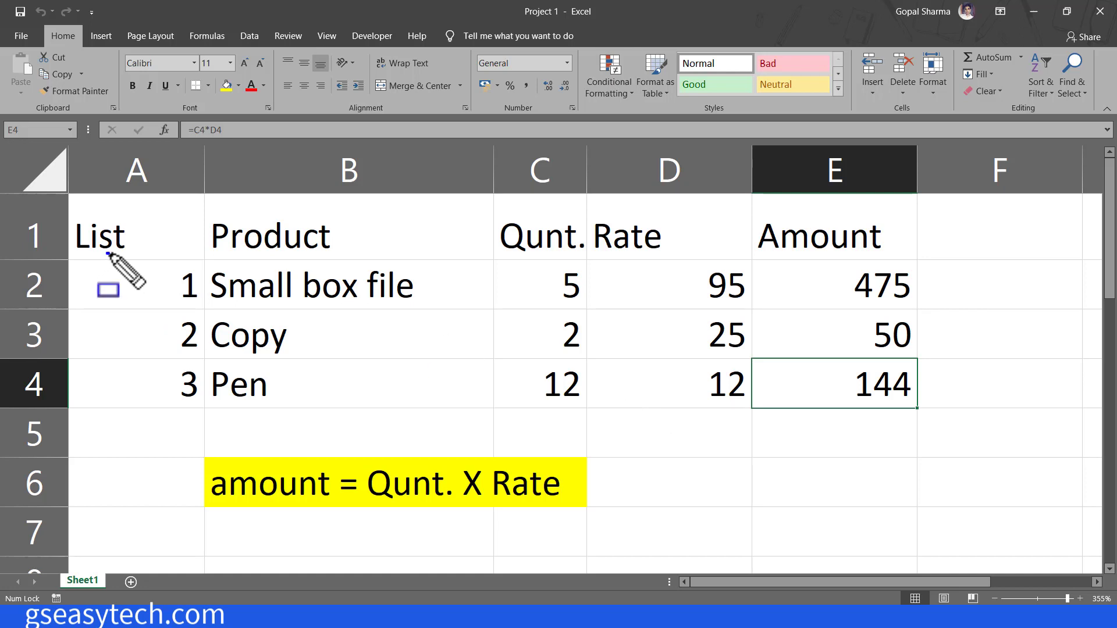
{"action": "mouse_move", "coordinate": [108, 253]}
{"action": "left_mouse_down"}
{"action": "mouse_move", "coordinate": [1003, 412]}
{"action": "mouse_move", "coordinate": [1008, 452]}
{"action": "mouse_move", "coordinate": [990, 449]}
{"action": "left_mouse_up"}
{"action": "key", "text": "Escape"}
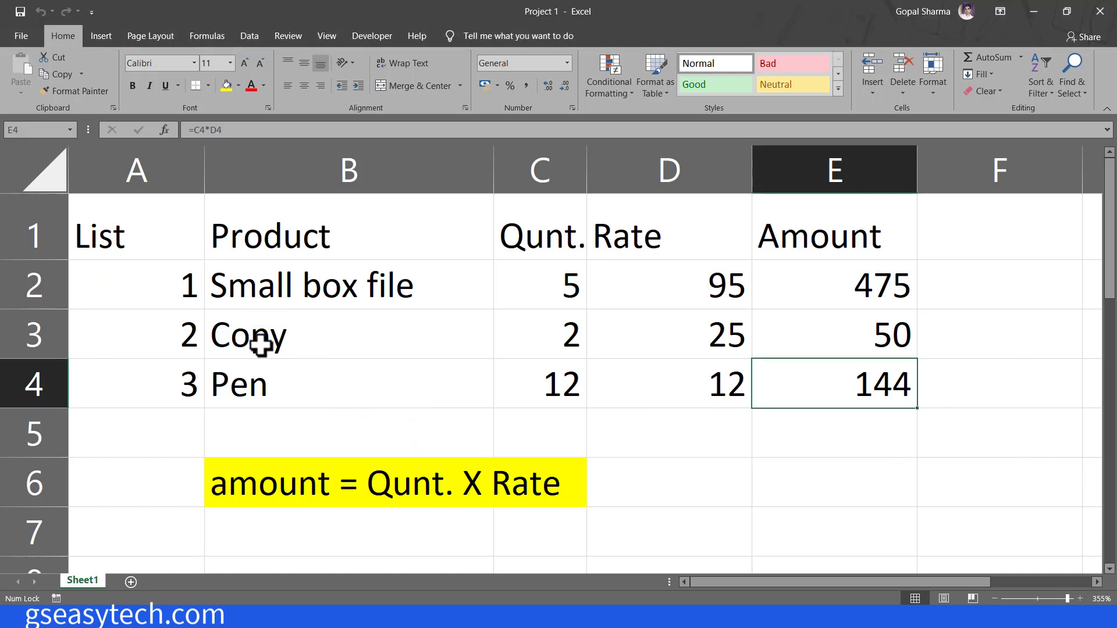
- Clear the amounts for Copy and Pen in cells E3:E4
{"action": "left_click", "coordinate": [826, 285]}
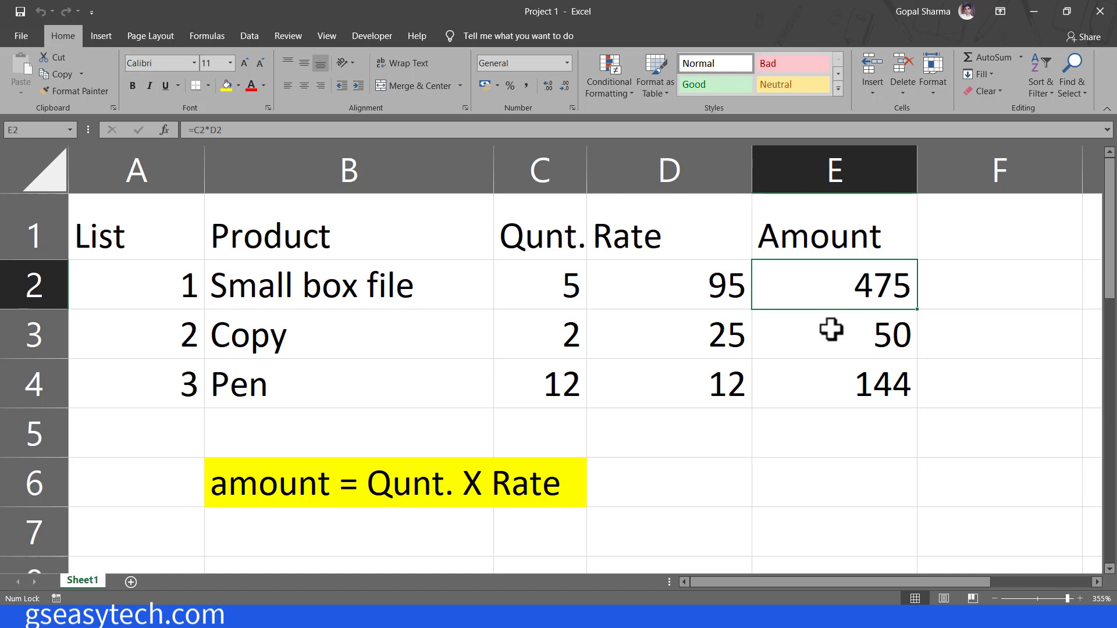
{"action": "left_click_drag", "start_coordinate": [832, 332], "coordinate": [835, 372]}
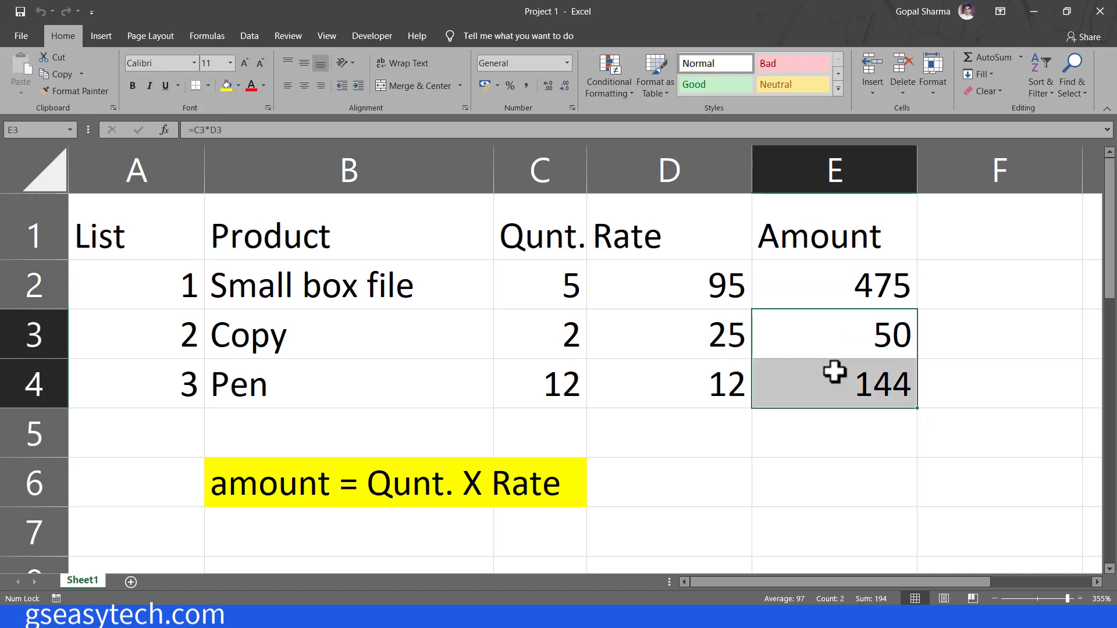
{"action": "key", "text": "Delete"}
- Check the formula =C2*D2 in cell E2 and fill it down through E4
{"action": "left_click", "coordinate": [856, 284]}
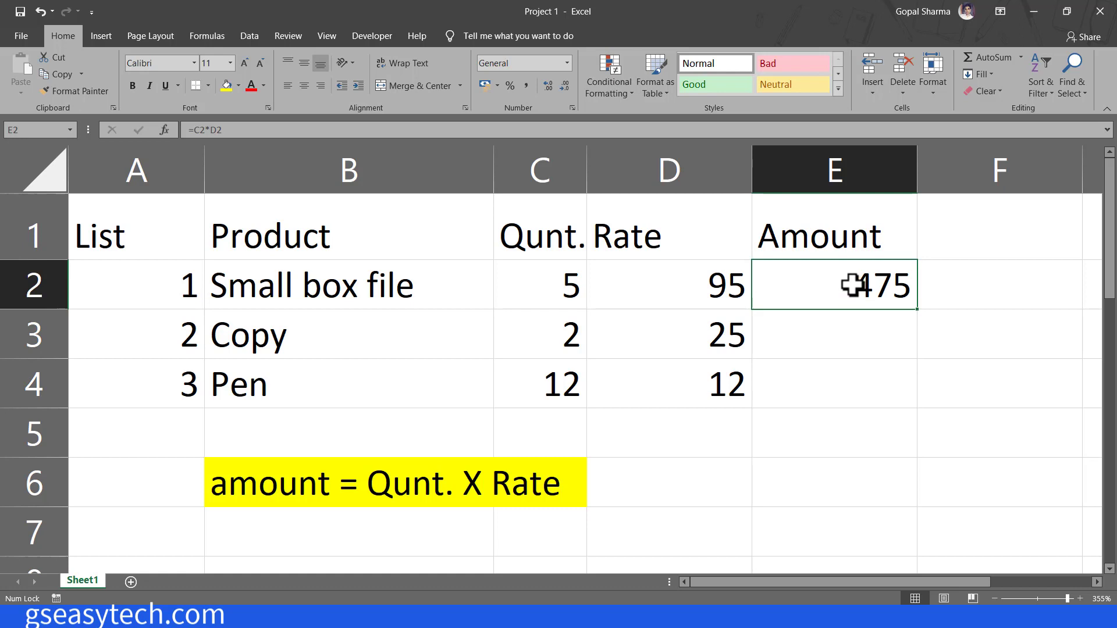
{"action": "double_click", "coordinate": [855, 285]}
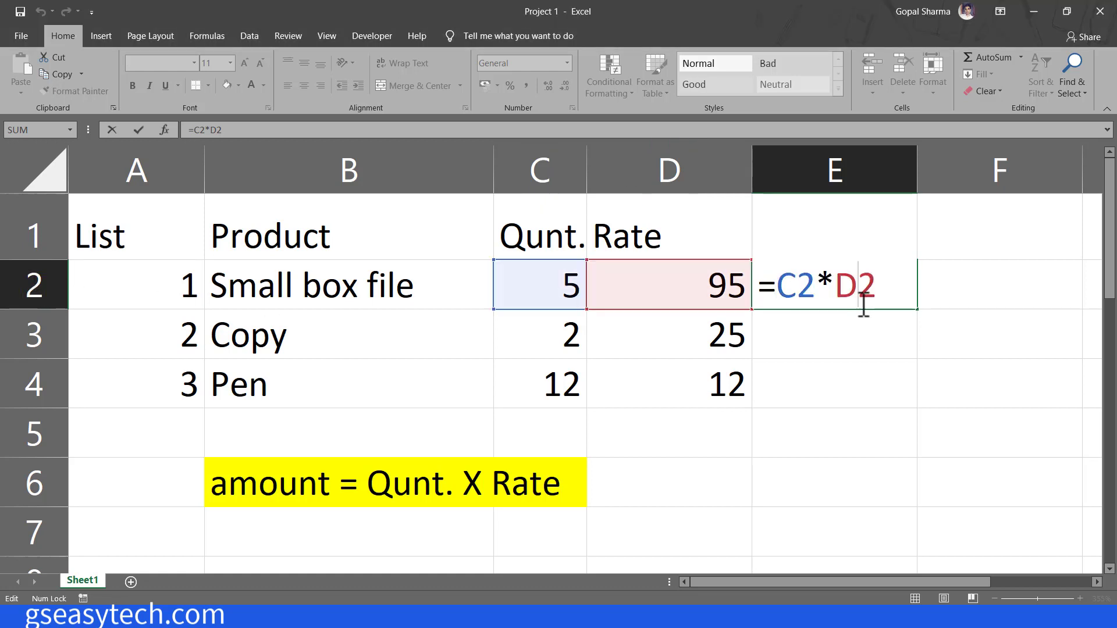
{"action": "key", "text": "Return"}
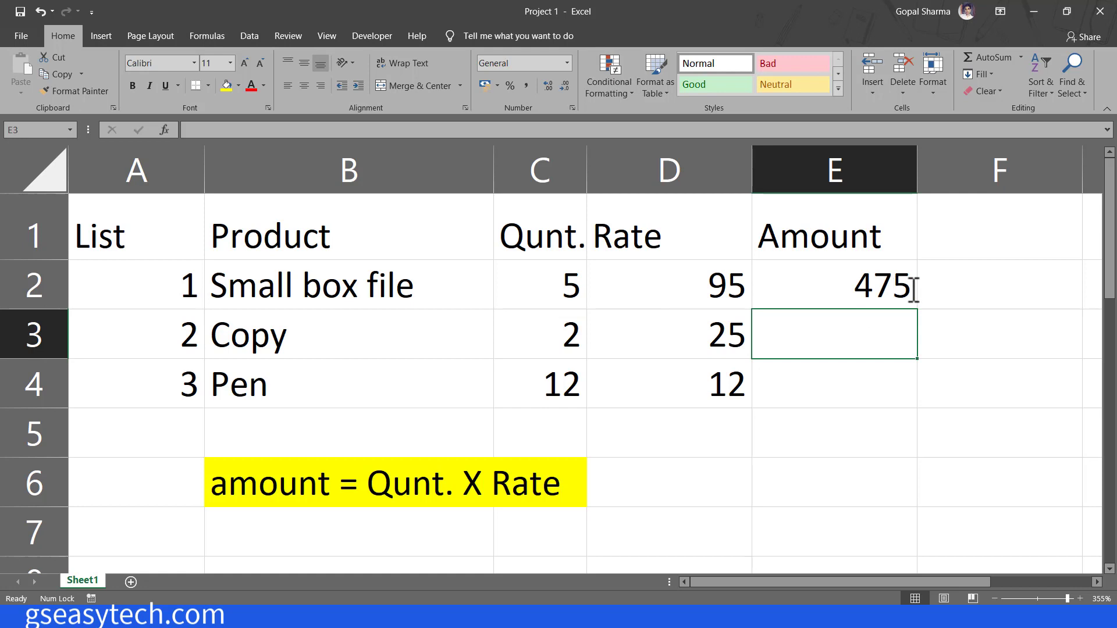
{"action": "left_click", "coordinate": [864, 284]}
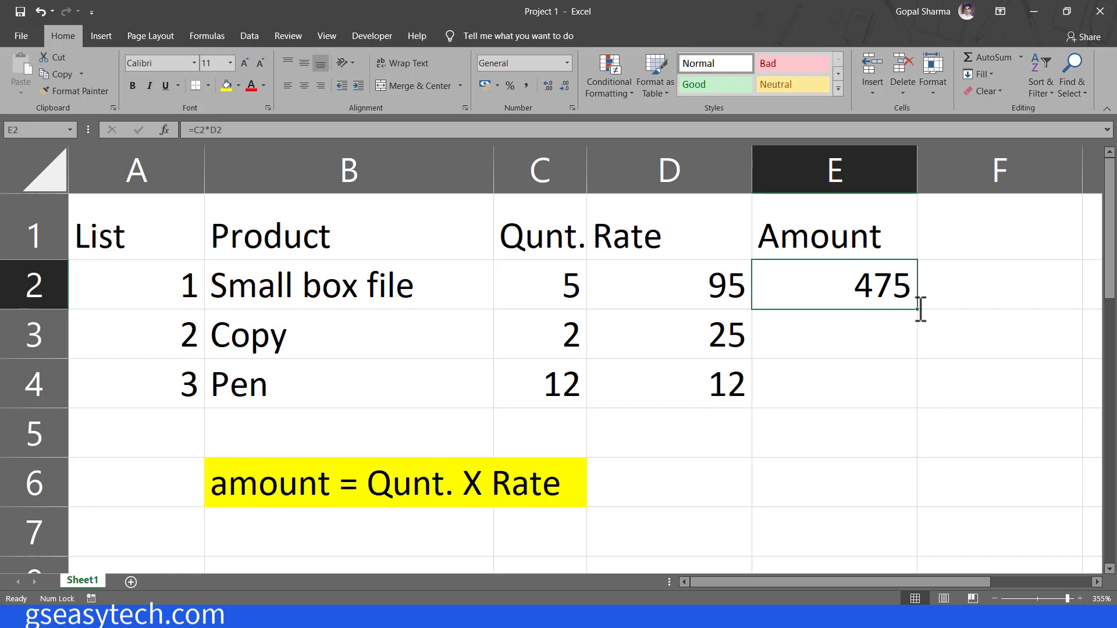
{"action": "left_click_drag", "start_coordinate": [920, 309], "coordinate": [917, 402]}
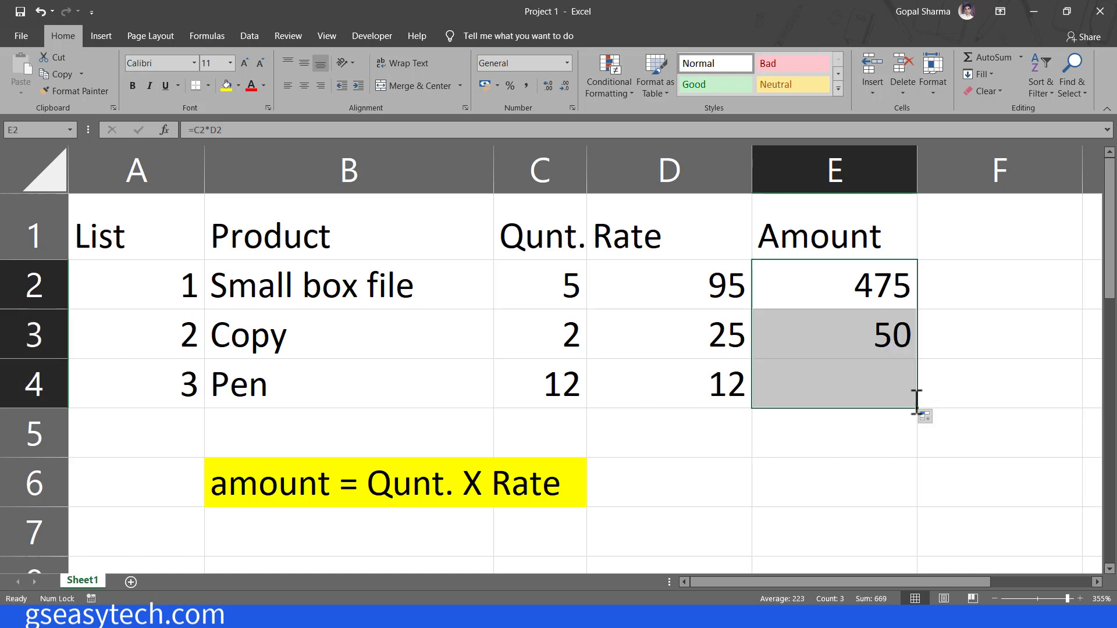
- Inspect the formulas in E2, E3 and E4 to compare which quantity and rate cells each one references
{"action": "left_click", "coordinate": [870, 281]}
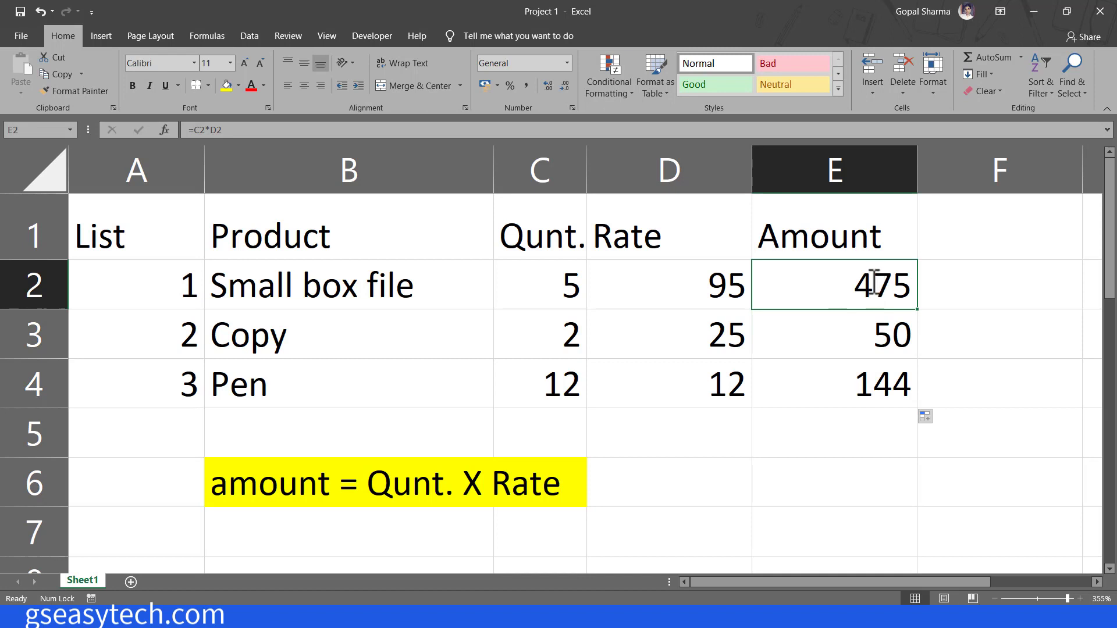
{"action": "left_click", "coordinate": [877, 345]}
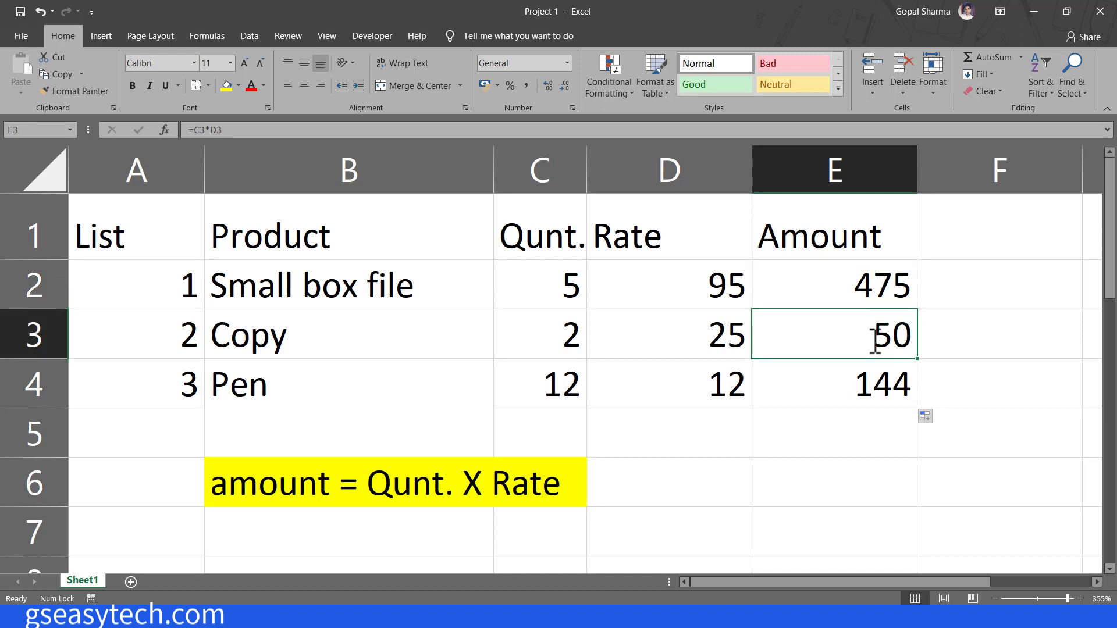
{"action": "left_click", "coordinate": [864, 384]}
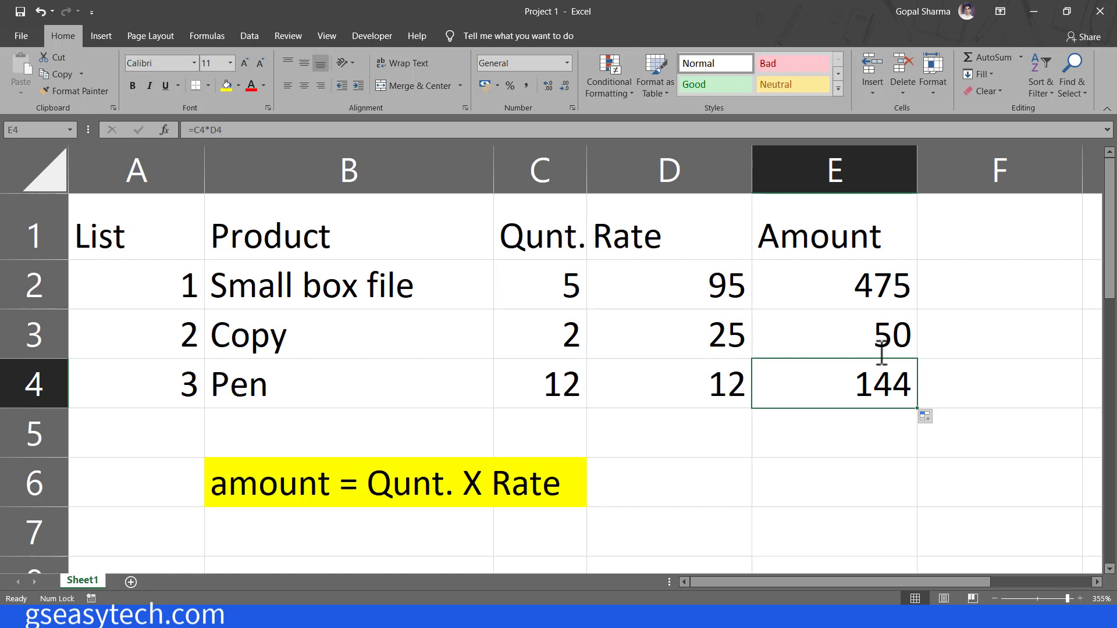
{"action": "left_click", "coordinate": [845, 285]}
{"action": "double_click", "coordinate": [845, 285]}
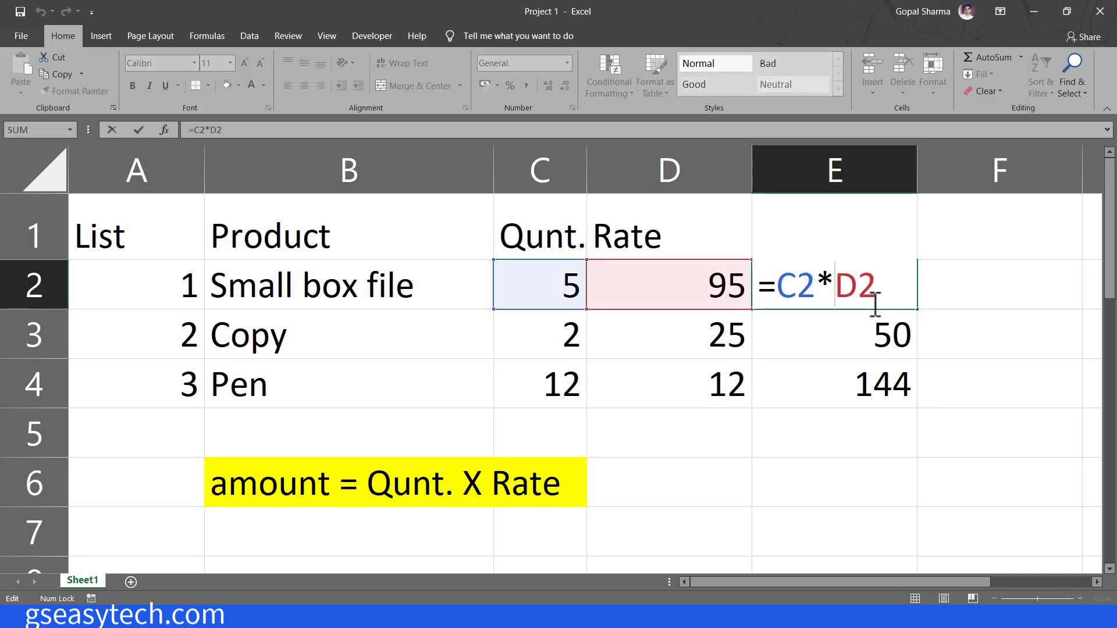
{"action": "key", "text": "Escape"}
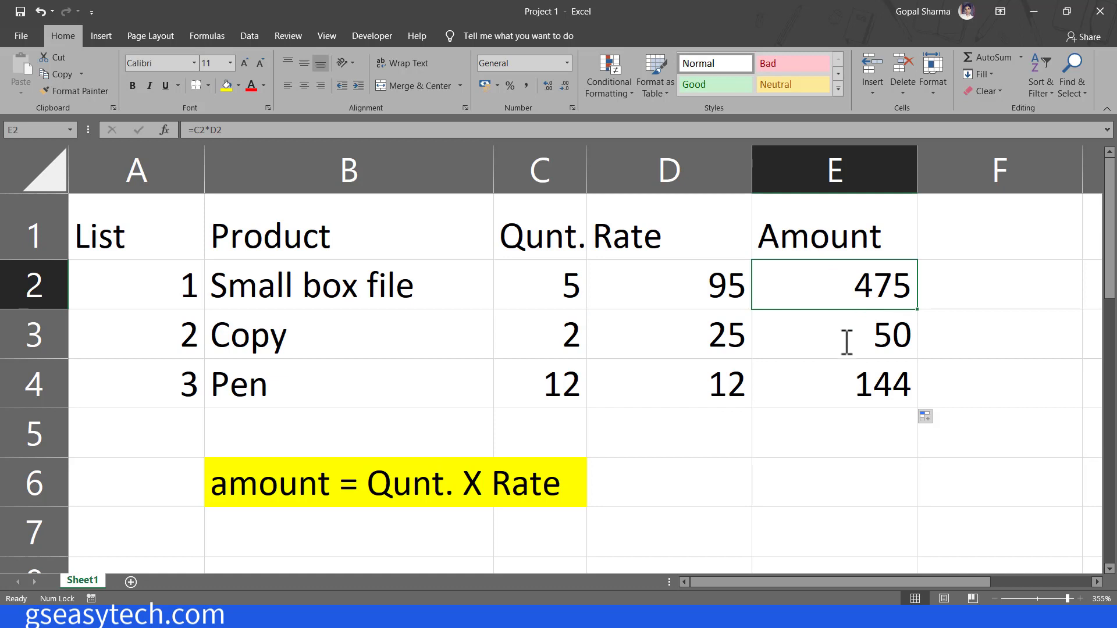
{"action": "double_click", "coordinate": [849, 335]}
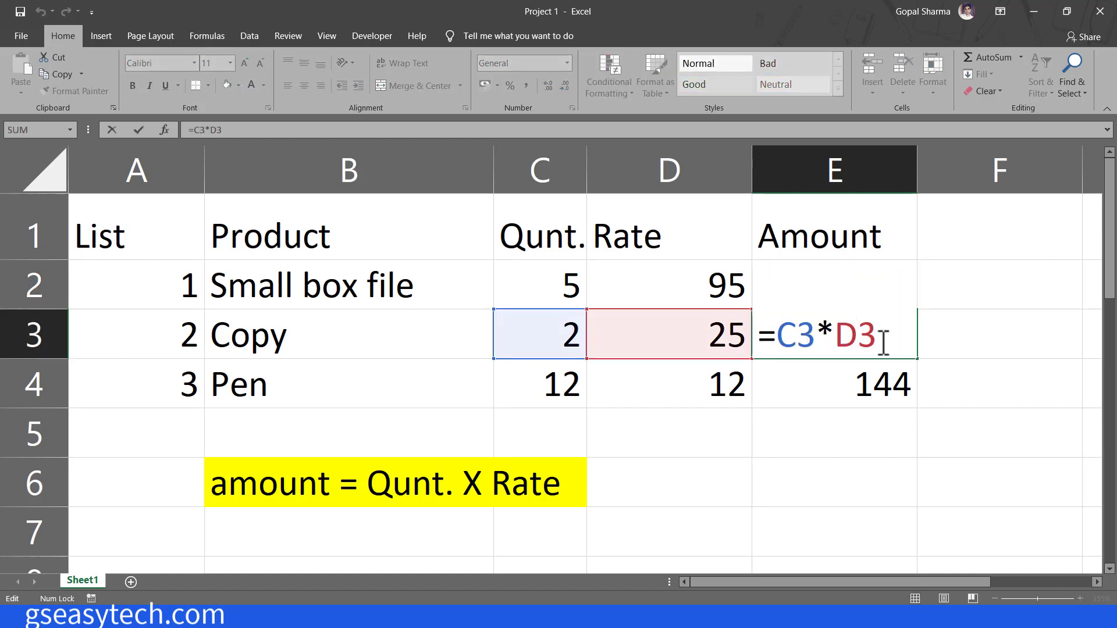
{"action": "key", "text": "Escape"}
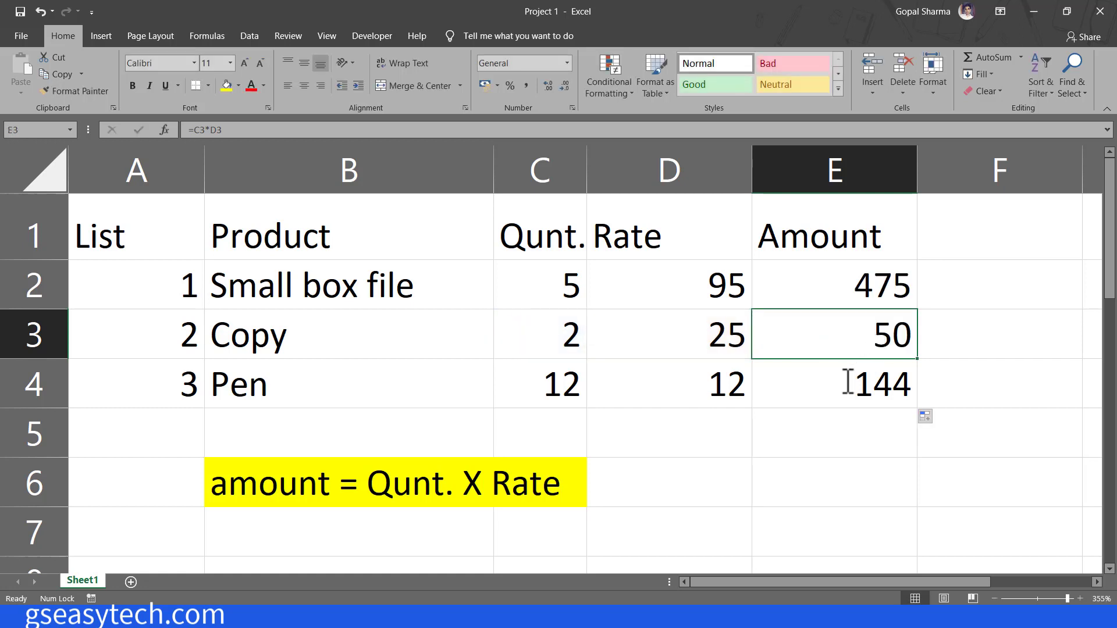
{"action": "double_click", "coordinate": [843, 390]}
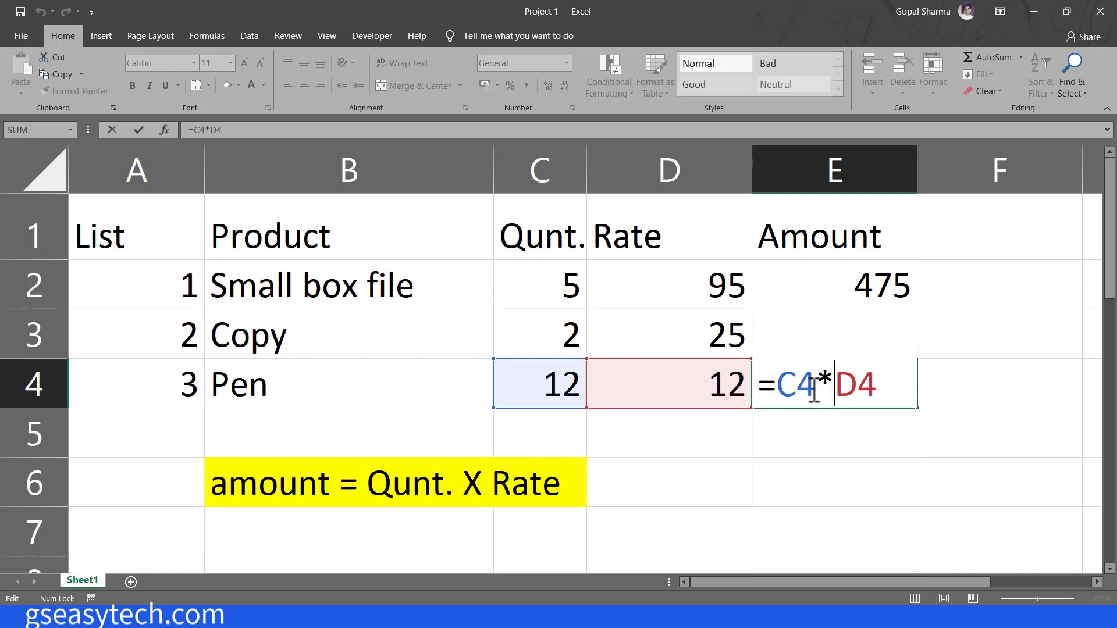
{"action": "key", "text": "Escape"}
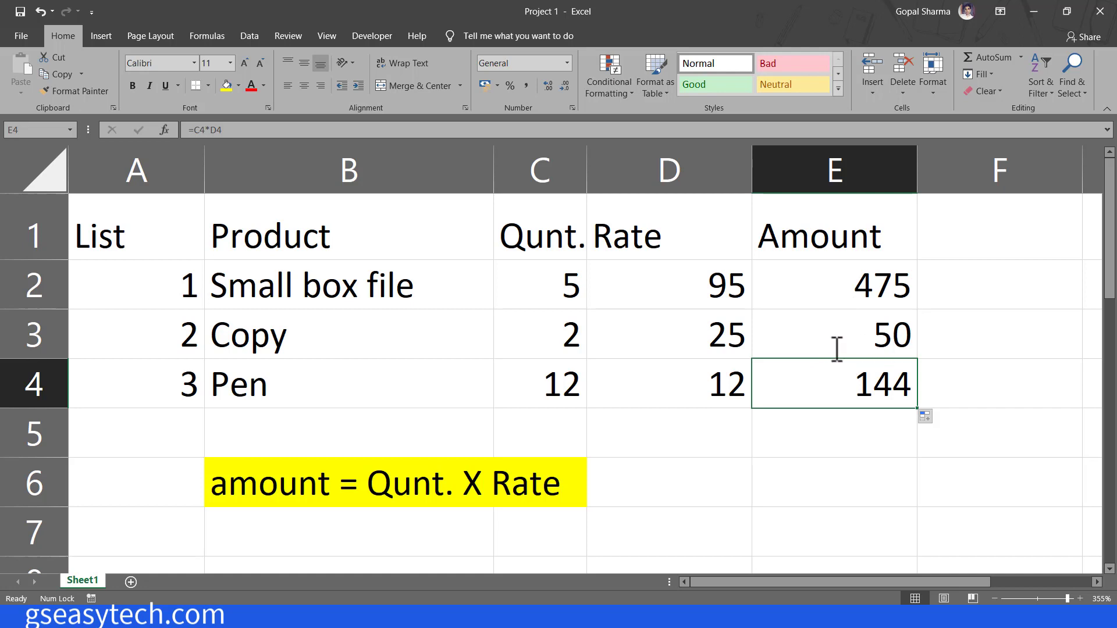
{"action": "left_click", "coordinate": [830, 283]}
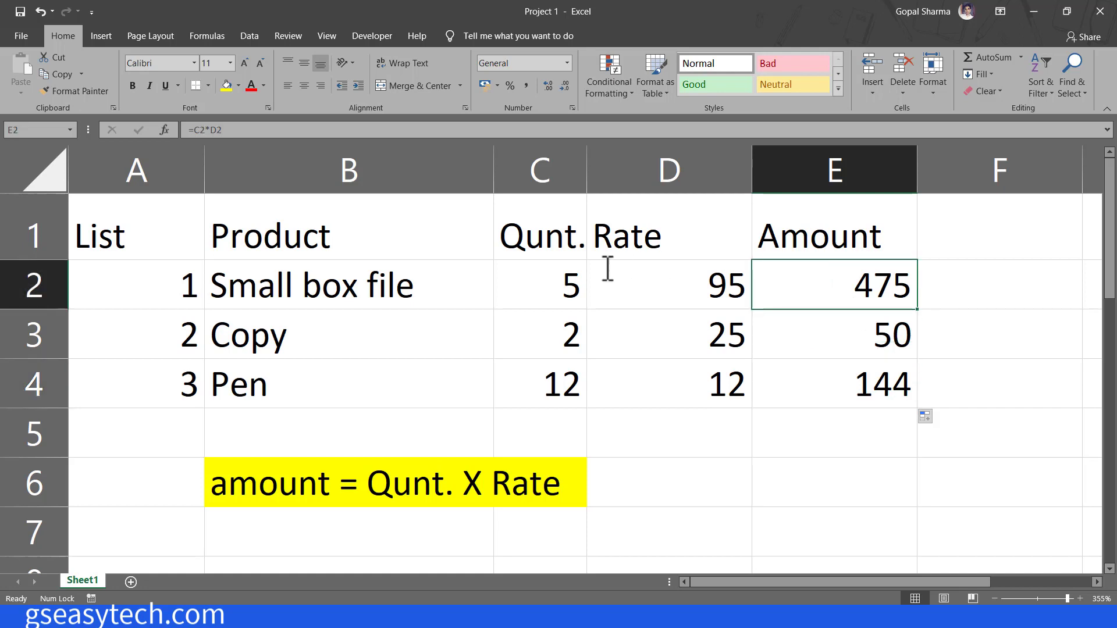
{"action": "left_click_drag", "start_coordinate": [546, 257], "coordinate": [618, 315]}
{"action": "left_click_drag", "start_coordinate": [659, 261], "coordinate": [749, 312]}
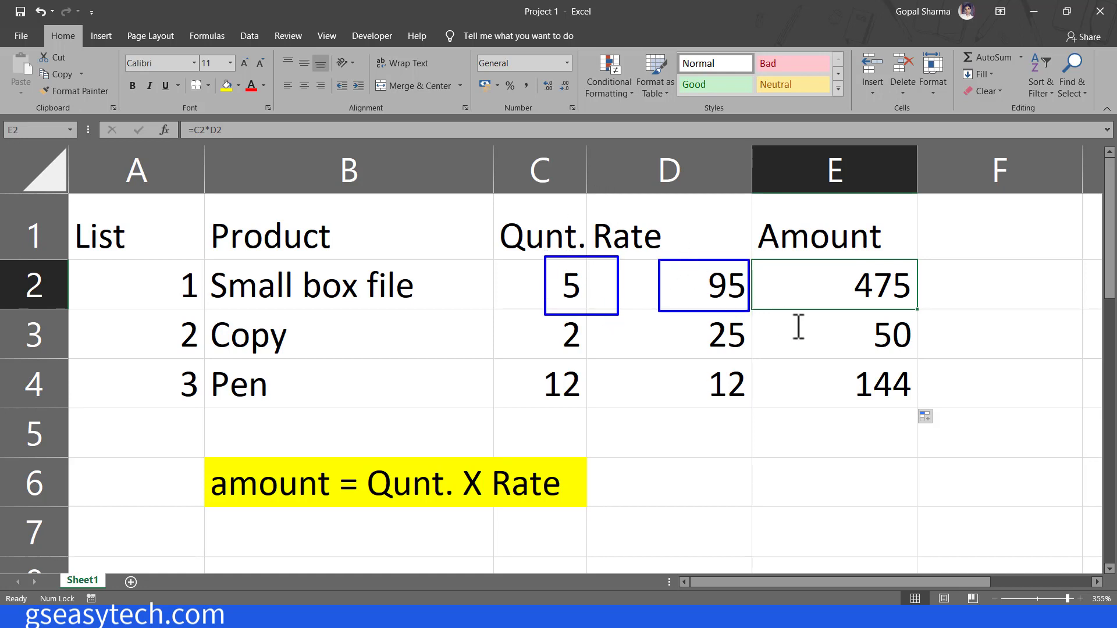
{"action": "left_click_drag", "start_coordinate": [758, 309], "coordinate": [926, 362]}
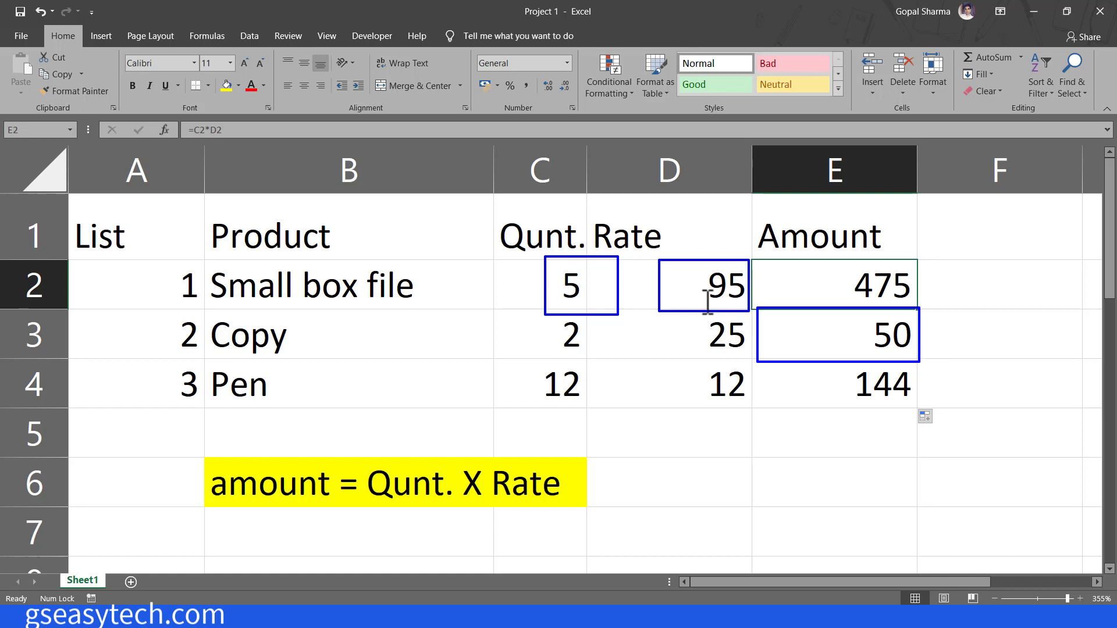
{"action": "left_click_drag", "start_coordinate": [661, 316], "coordinate": [748, 361]}
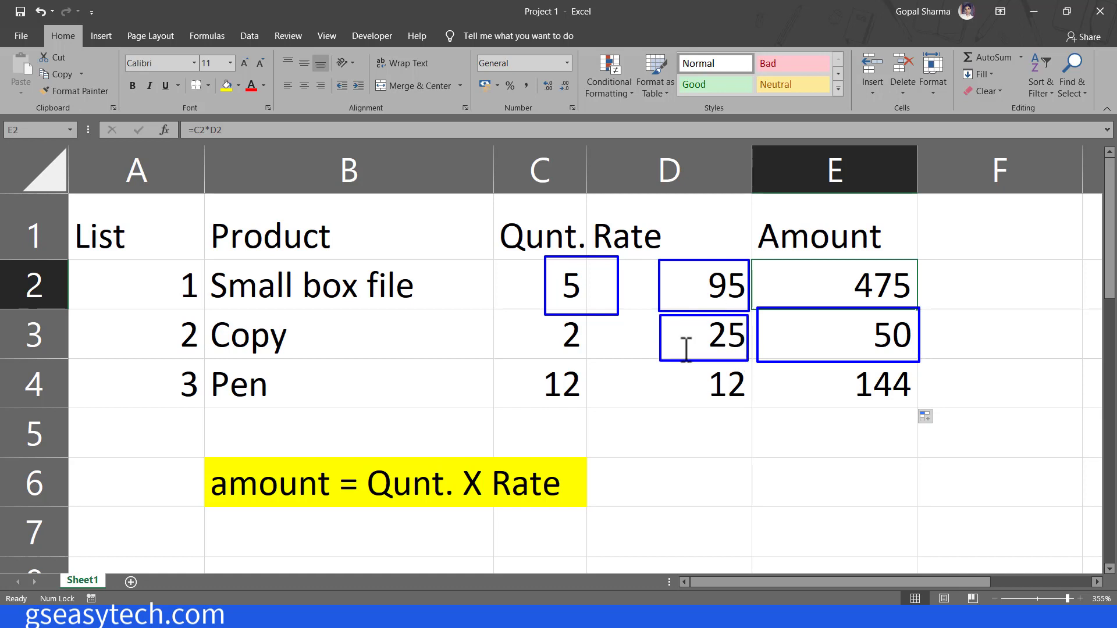
{"action": "mouse_move", "coordinate": [537, 309]}
{"action": "left_mouse_down"}
{"action": "mouse_move", "coordinate": [609, 357]}
{"action": "mouse_move", "coordinate": [592, 353]}
{"action": "left_mouse_up"}
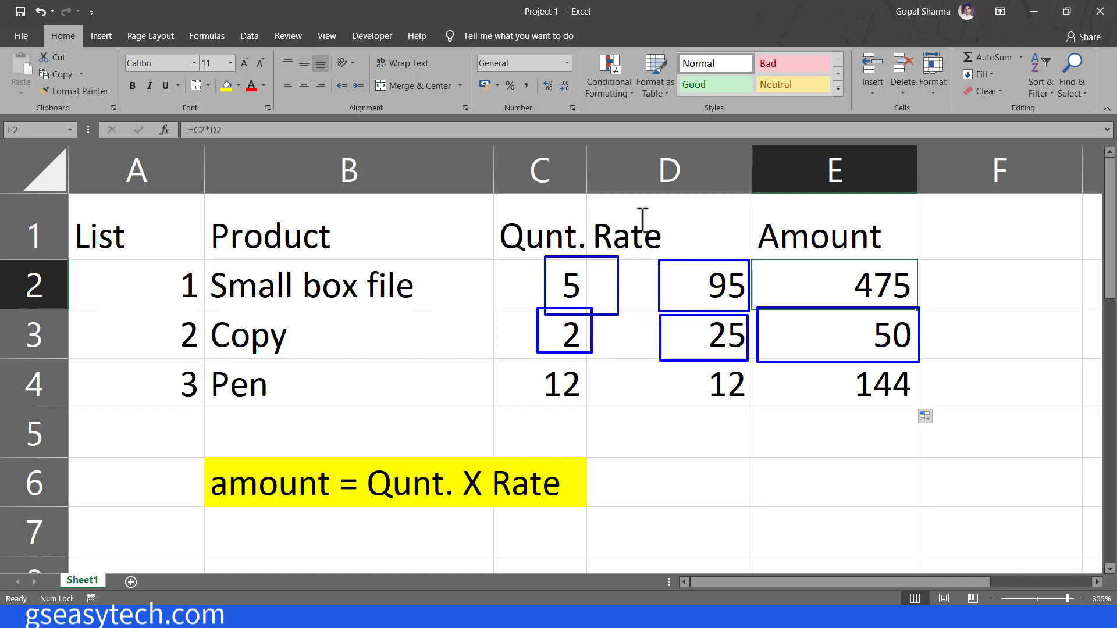
{"action": "left_click_drag", "start_coordinate": [792, 378], "coordinate": [916, 408]}
{"action": "mouse_move", "coordinate": [537, 353]}
{"action": "left_mouse_down"}
{"action": "mouse_move", "coordinate": [564, 396]}
{"action": "mouse_move", "coordinate": [583, 395]}
{"action": "left_mouse_up"}
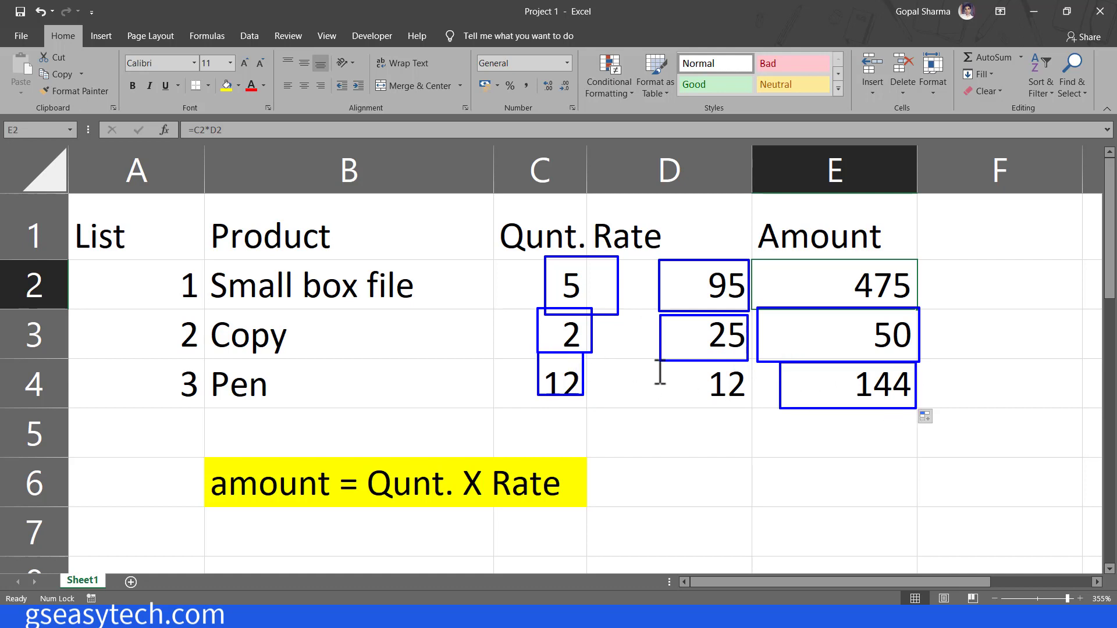
{"action": "left_click_drag", "start_coordinate": [671, 361], "coordinate": [777, 418]}
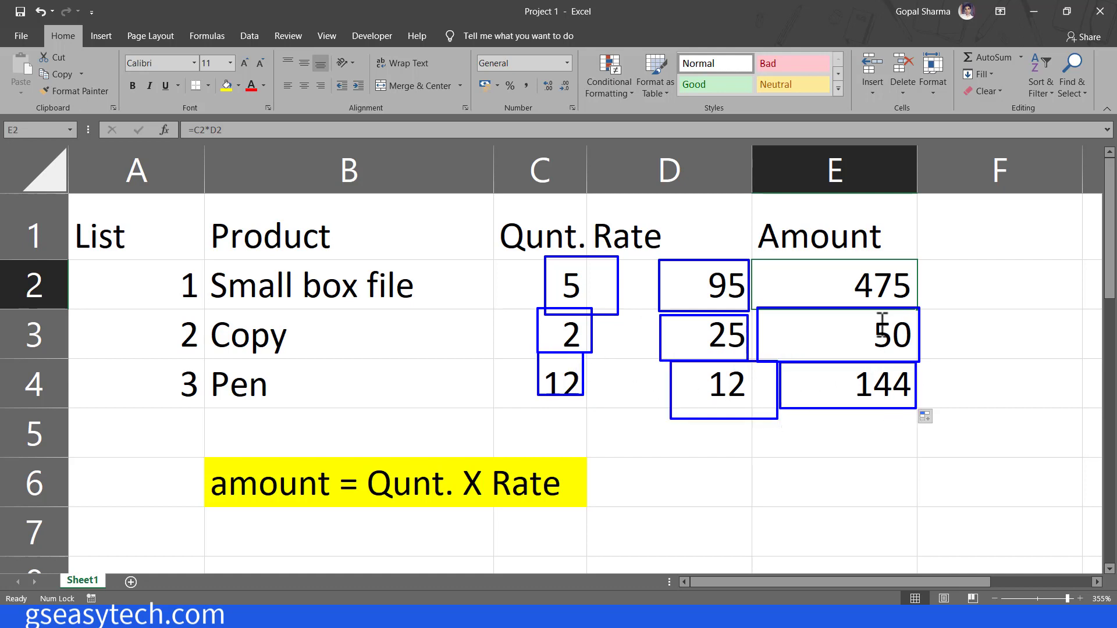
{"action": "key", "text": "Escape"}
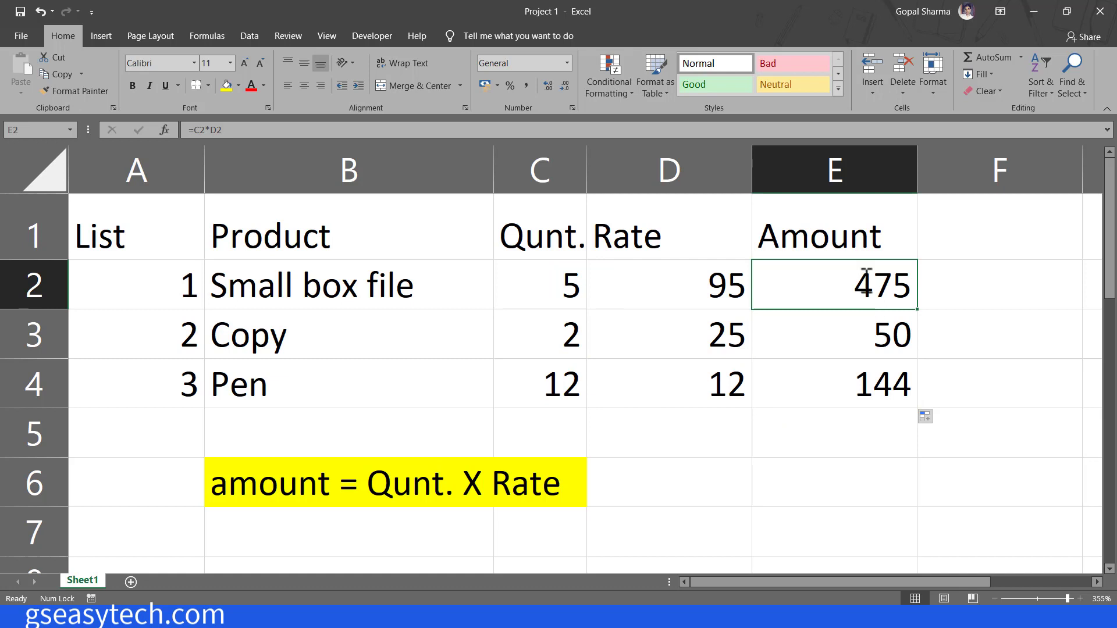
- Review the formula references for the Copy and Pen amounts in E3 and E4, and reselect E2
{"action": "double_click", "coordinate": [849, 339]}
{"action": "key", "text": "Escape"}
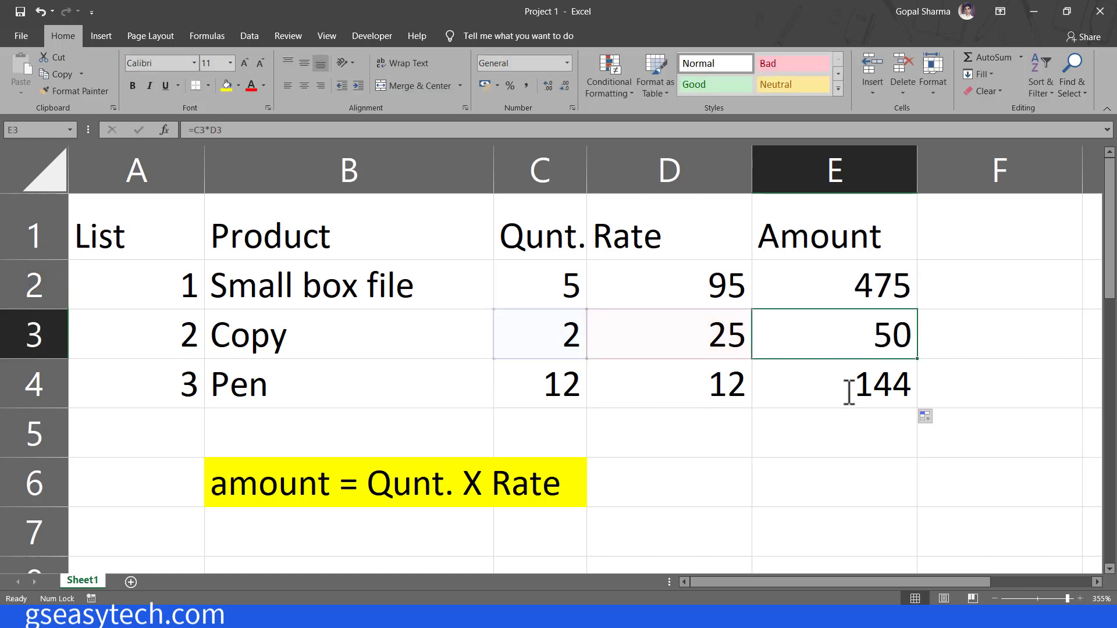
{"action": "double_click", "coordinate": [847, 385]}
{"action": "key", "text": "Escape"}
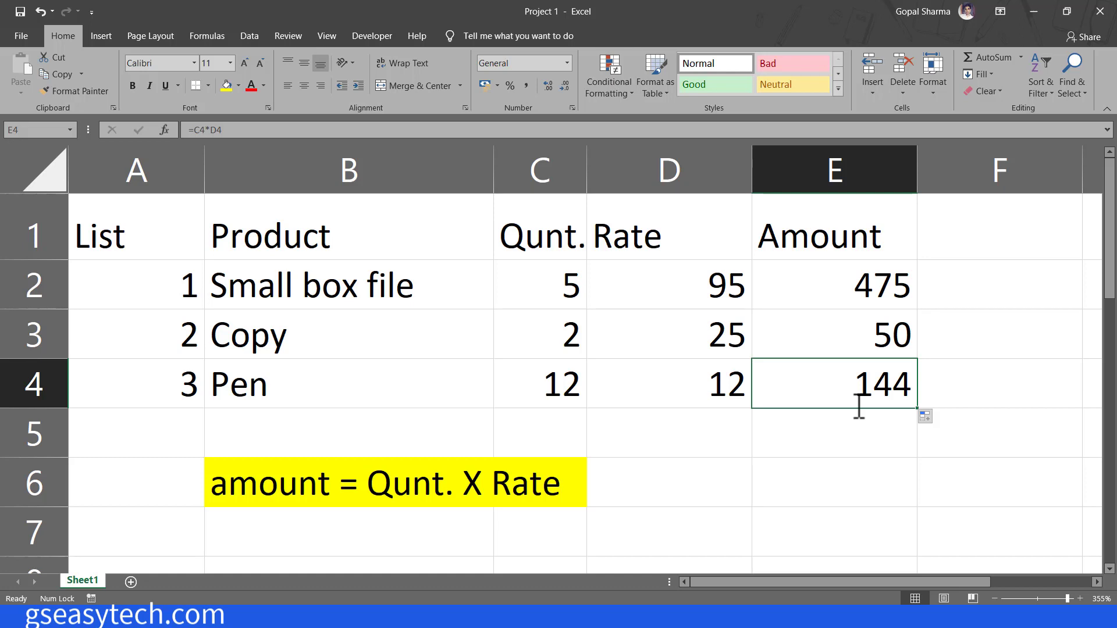
{"action": "left_click", "coordinate": [895, 284]}
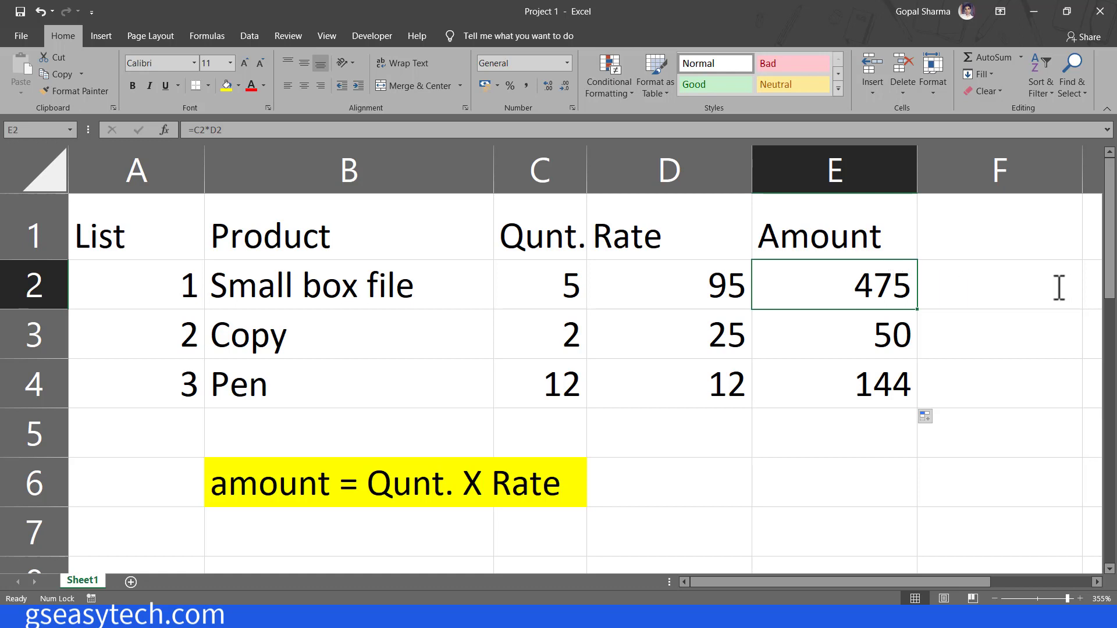
- Enter the number 1 in cell B21, in the empty area below the product list
{"action": "scroll", "coordinate": [508, 411], "scroll_direction": "down", "scroll_amount": 8}
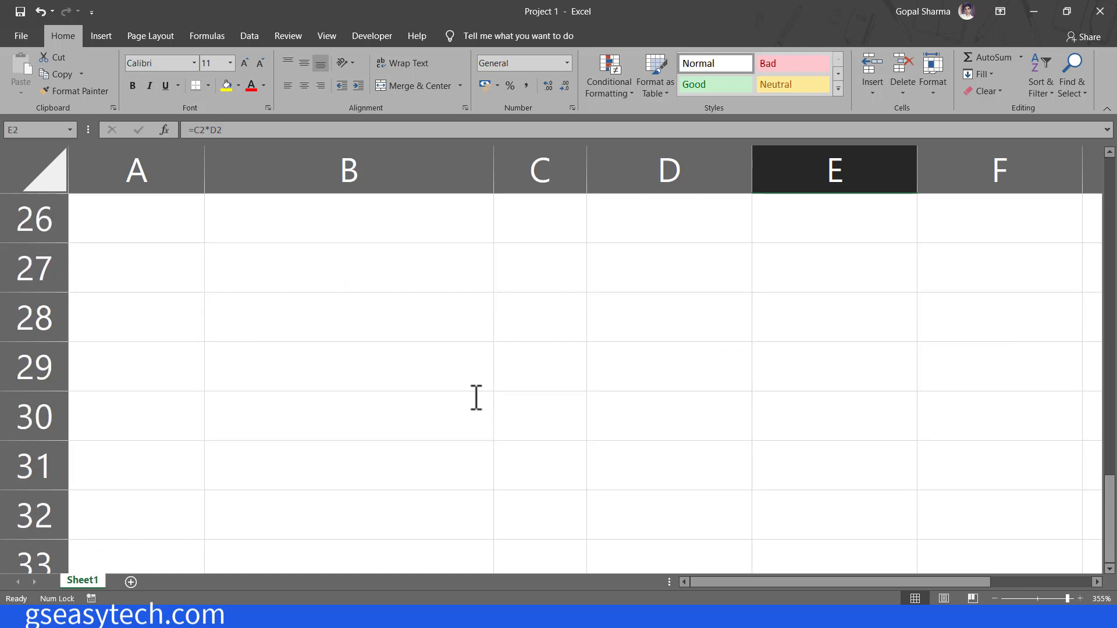
{"action": "scroll", "coordinate": [476, 395], "scroll_direction": "up", "scroll_amount": 2}
{"action": "left_click", "coordinate": [270, 224]}
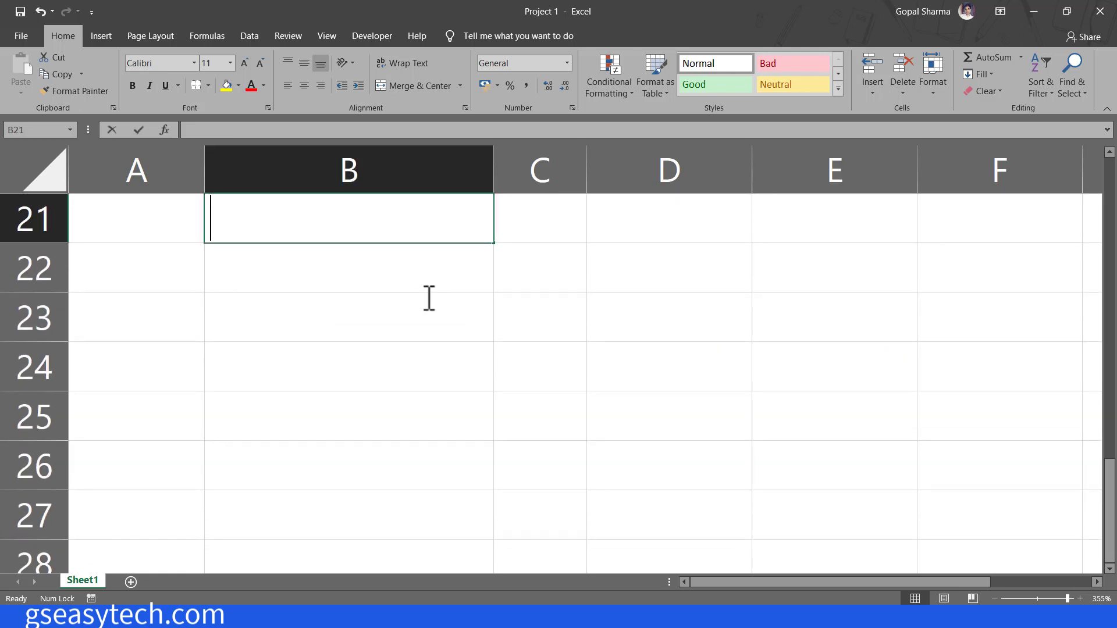
{"action": "type", "text": "1"}
{"action": "key", "text": "Return"}
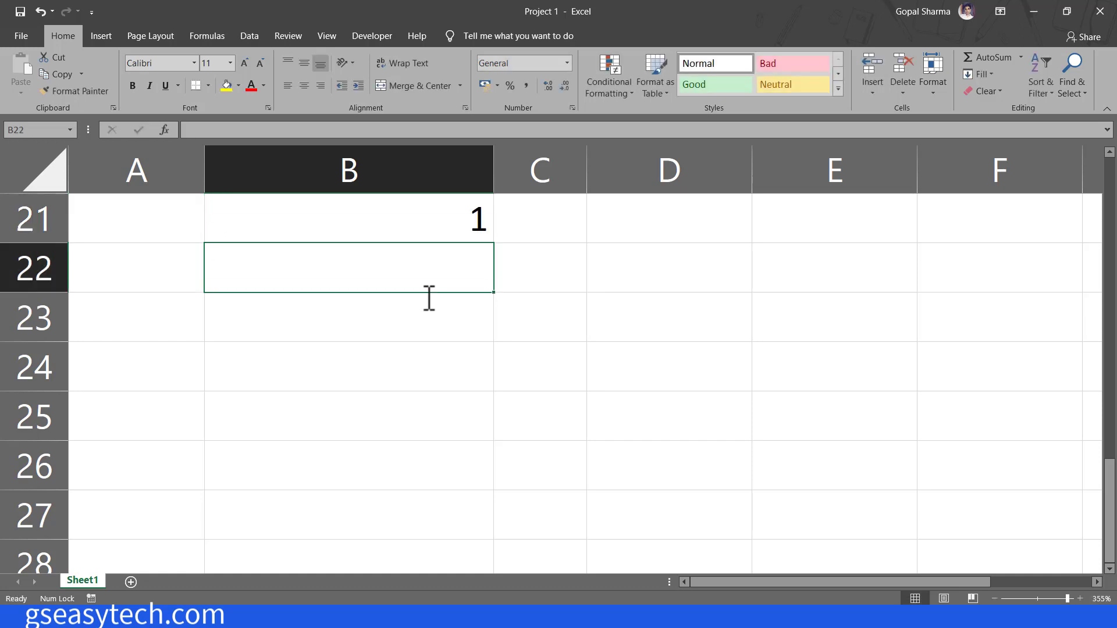
- Give cell B21 a light gold fill and center its value horizontally
{"action": "left_click", "coordinate": [415, 219]}
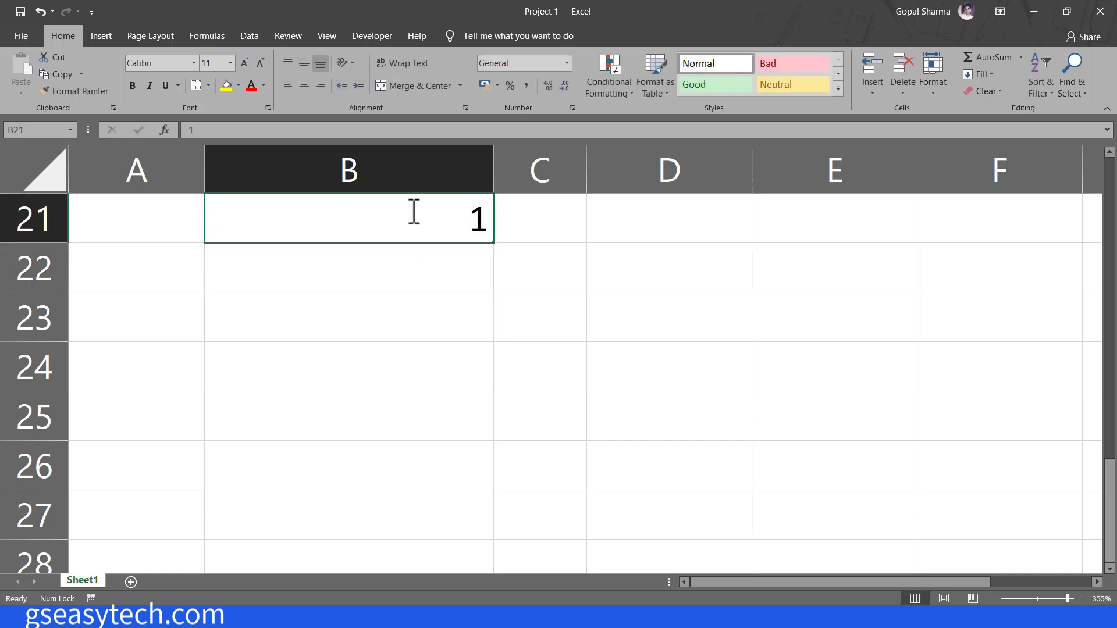
{"action": "left_click", "coordinate": [240, 86]}
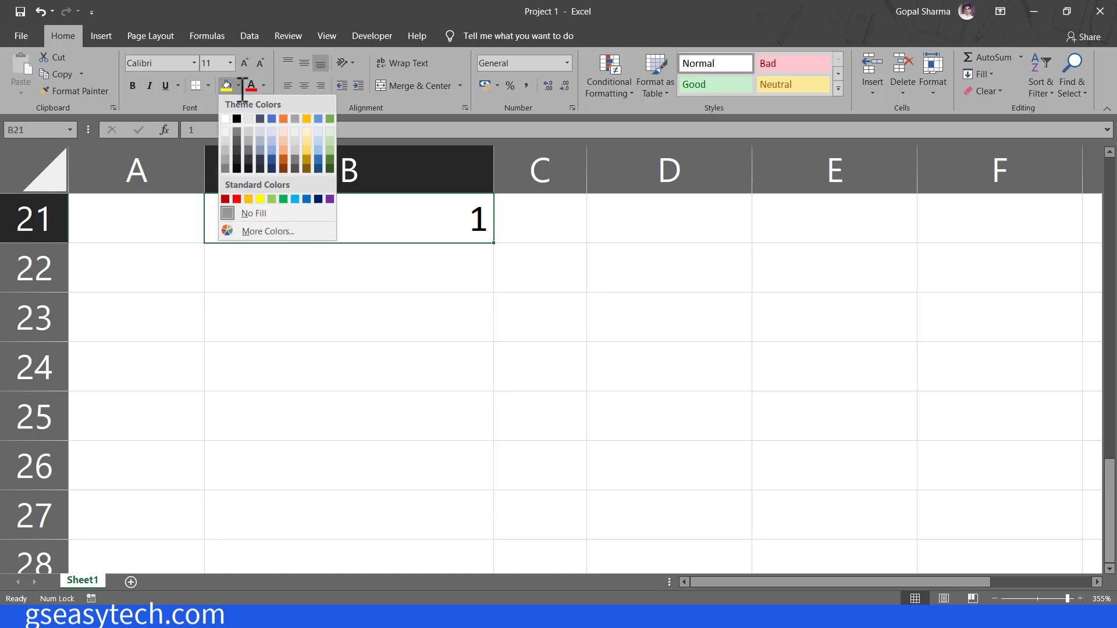
{"action": "left_click", "coordinate": [307, 141]}
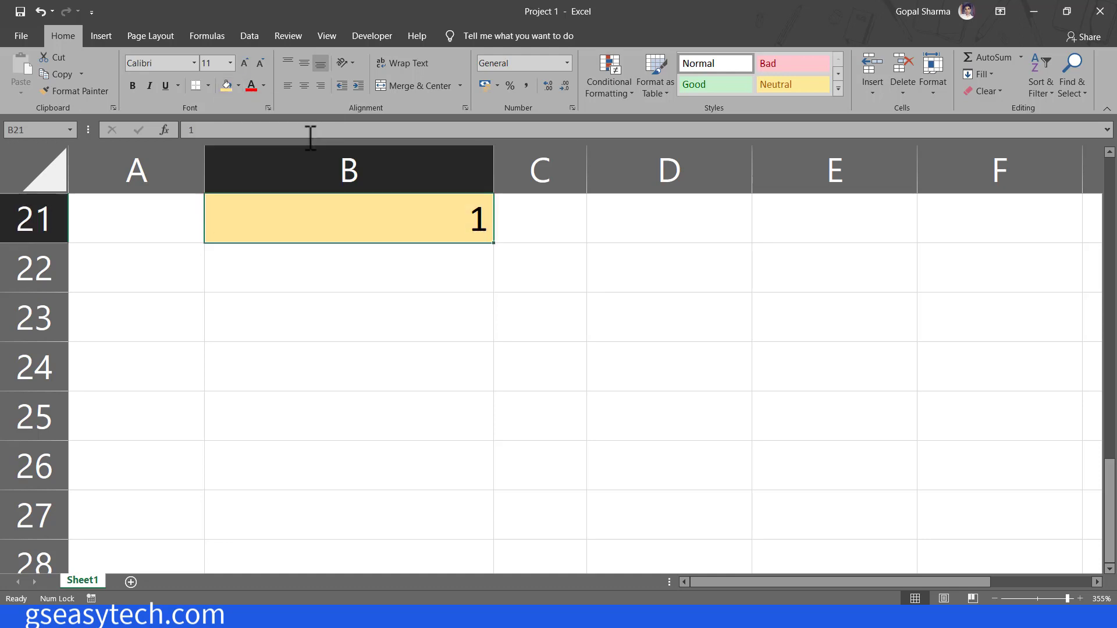
{"action": "left_click", "coordinate": [308, 87]}
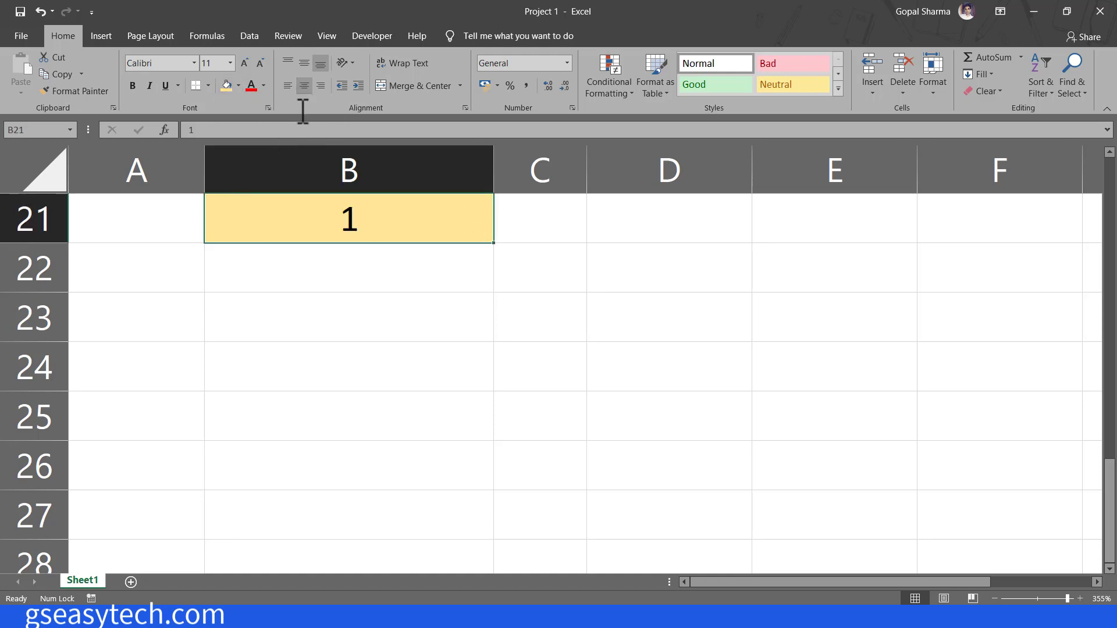
{"action": "left_click", "coordinate": [378, 278]}
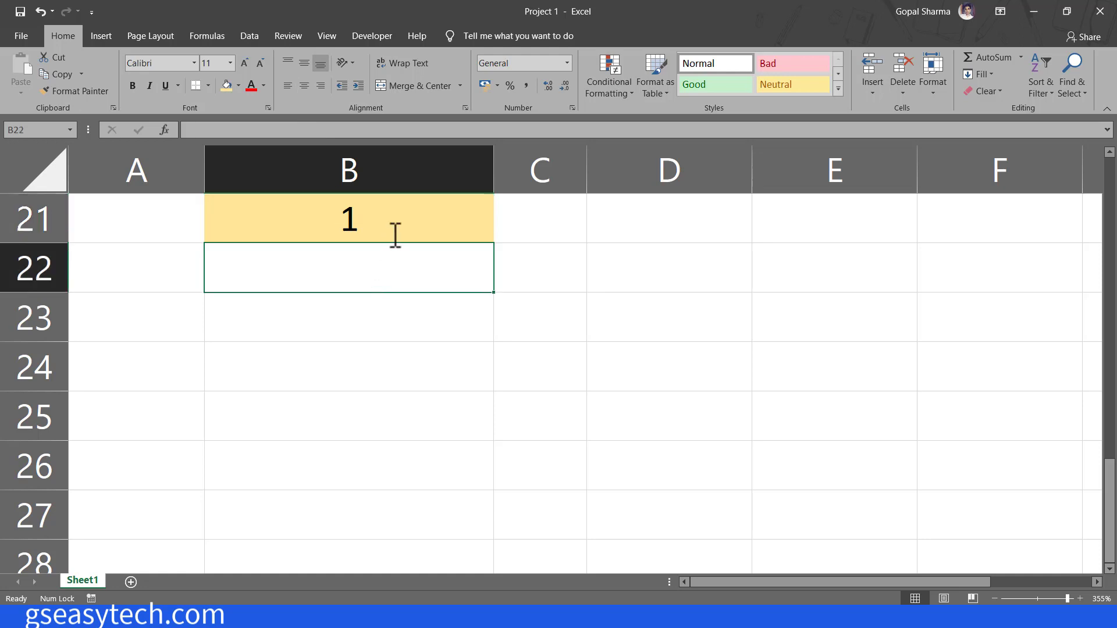
- Fill the value of B21 down through B26 and convert the copied cells with the Fill Series option
{"action": "left_click", "coordinate": [400, 225]}
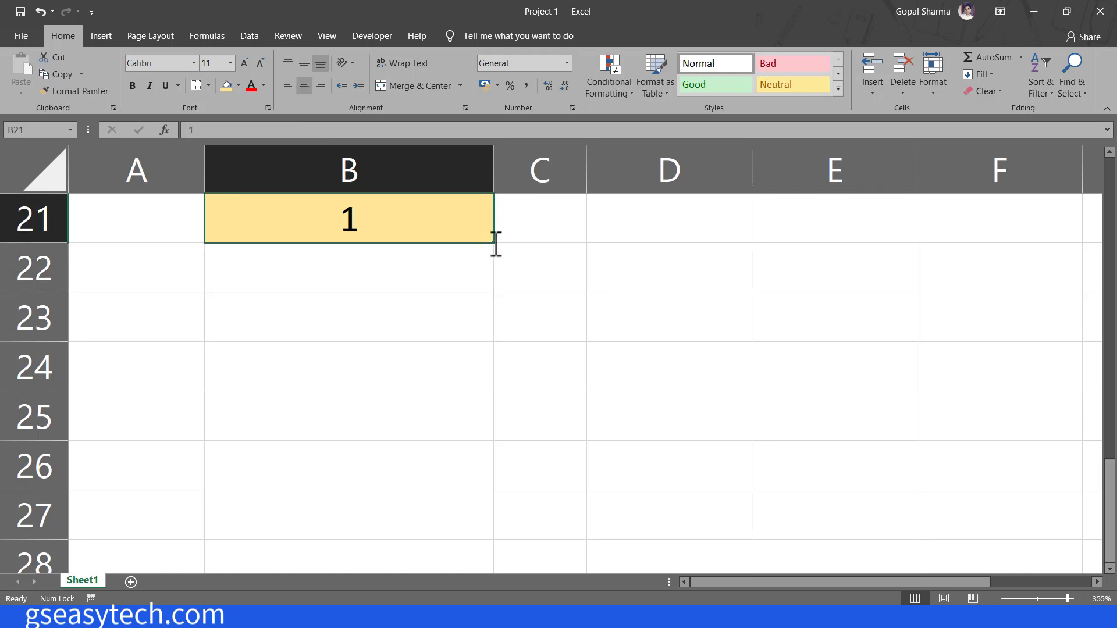
{"action": "left_click_drag", "start_coordinate": [496, 243], "coordinate": [495, 243]}
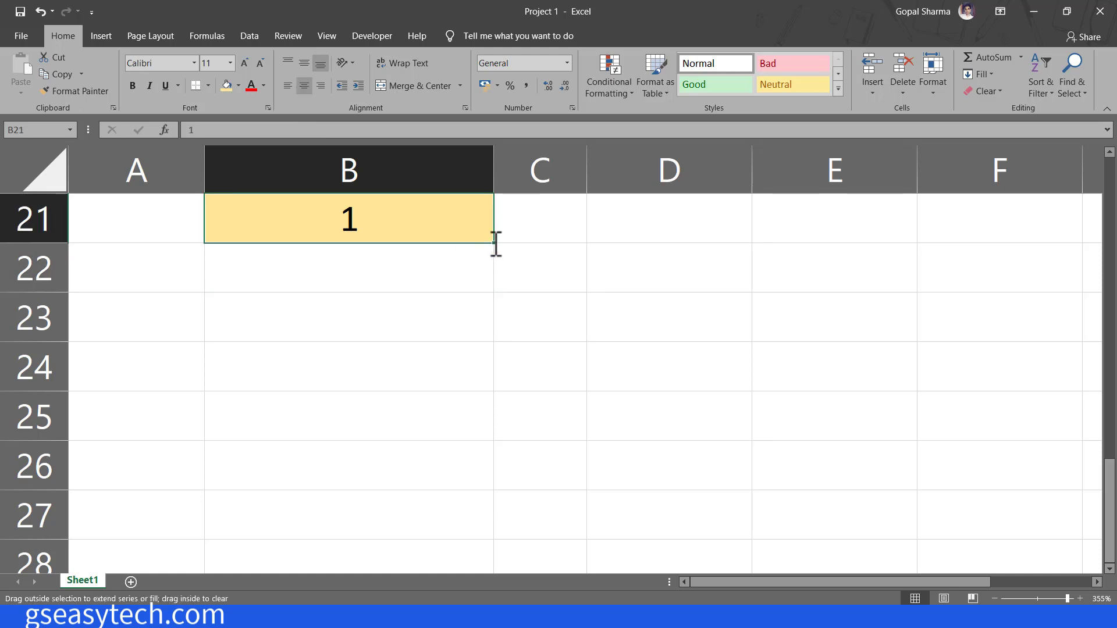
{"action": "left_click_drag", "start_coordinate": [495, 242], "coordinate": [504, 488]}
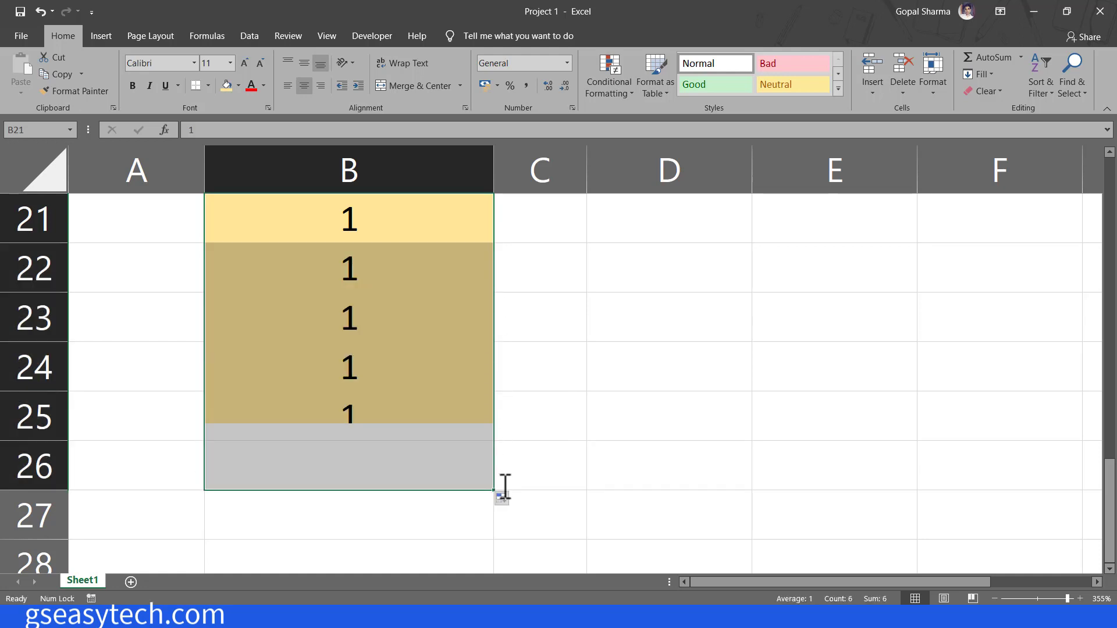
{"action": "left_click", "coordinate": [371, 206]}
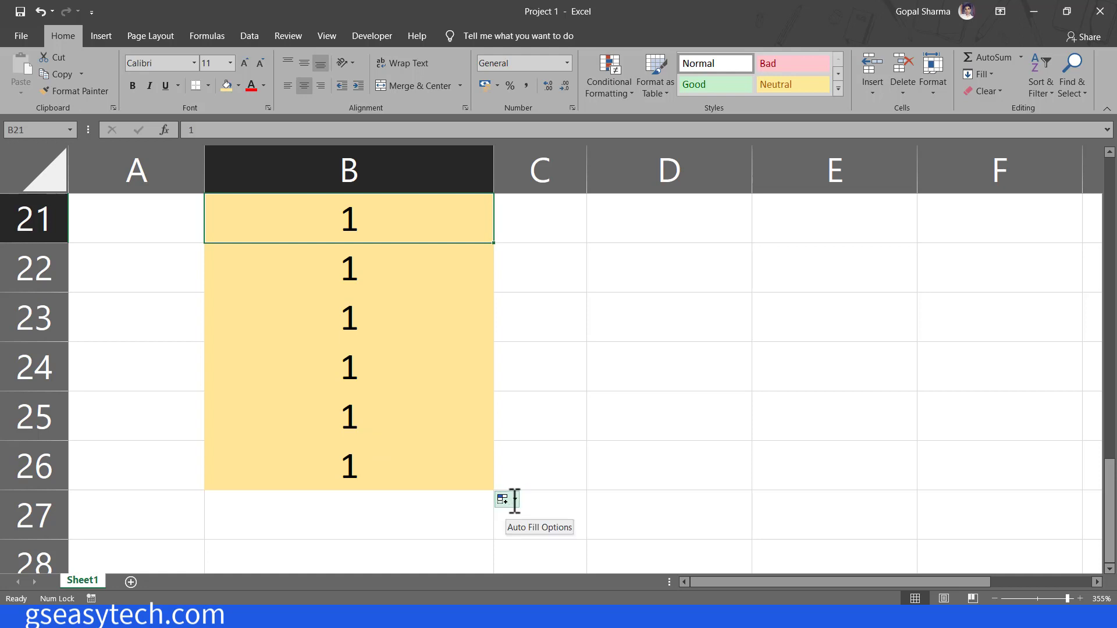
{"action": "left_click", "coordinate": [511, 499]}
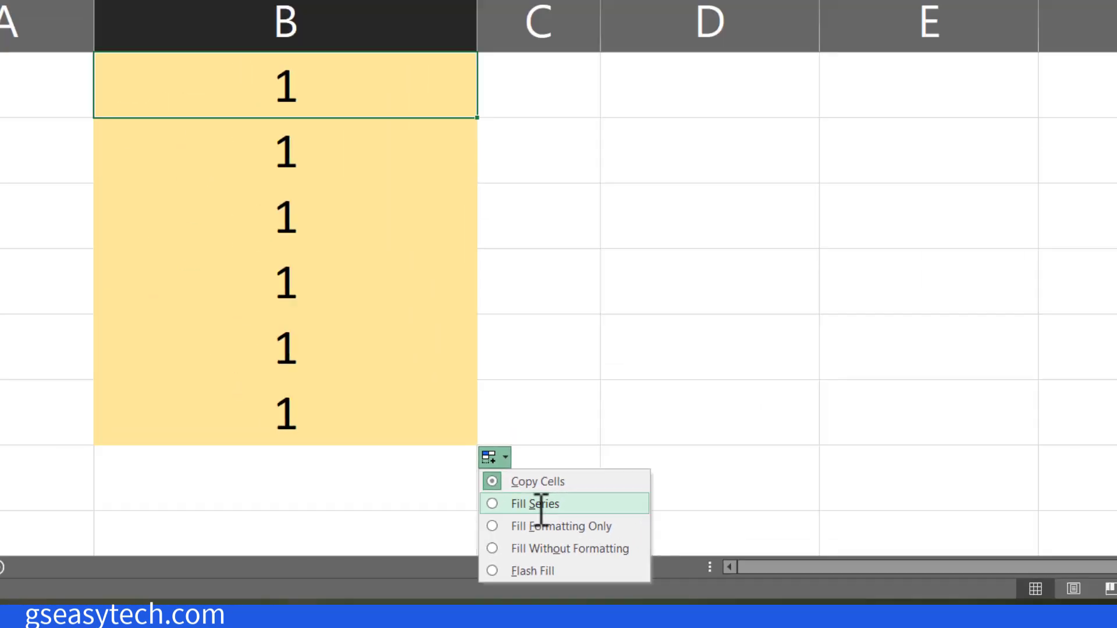
{"action": "left_click", "coordinate": [541, 504]}
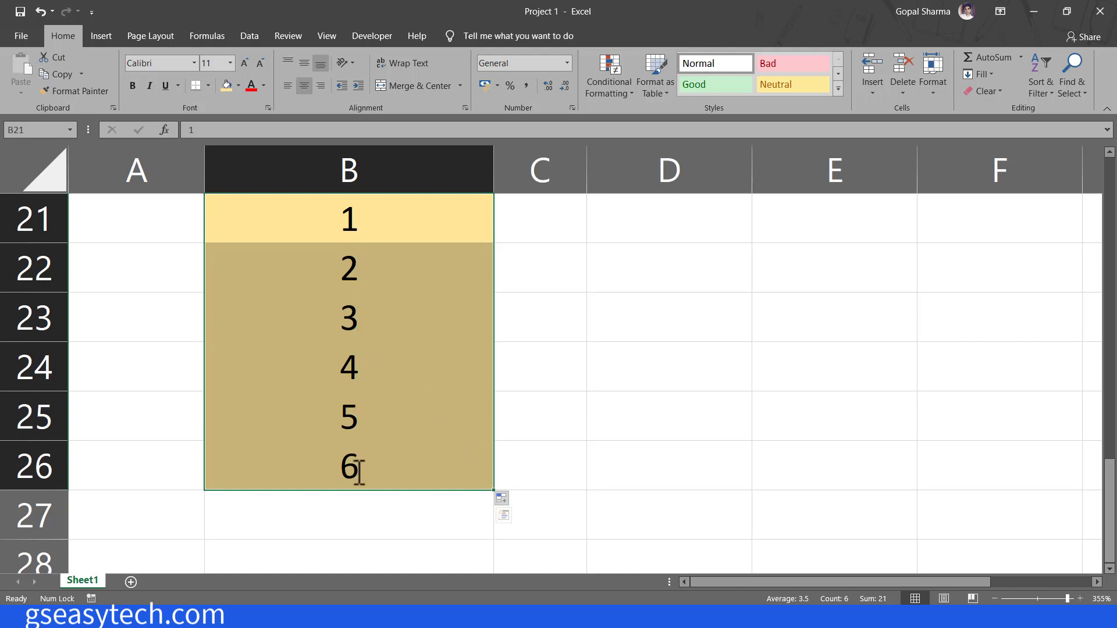
- Enter Jan in C21, fill it down through C26, and open the auto fill options for the month list
{"action": "left_click", "coordinate": [536, 229]}
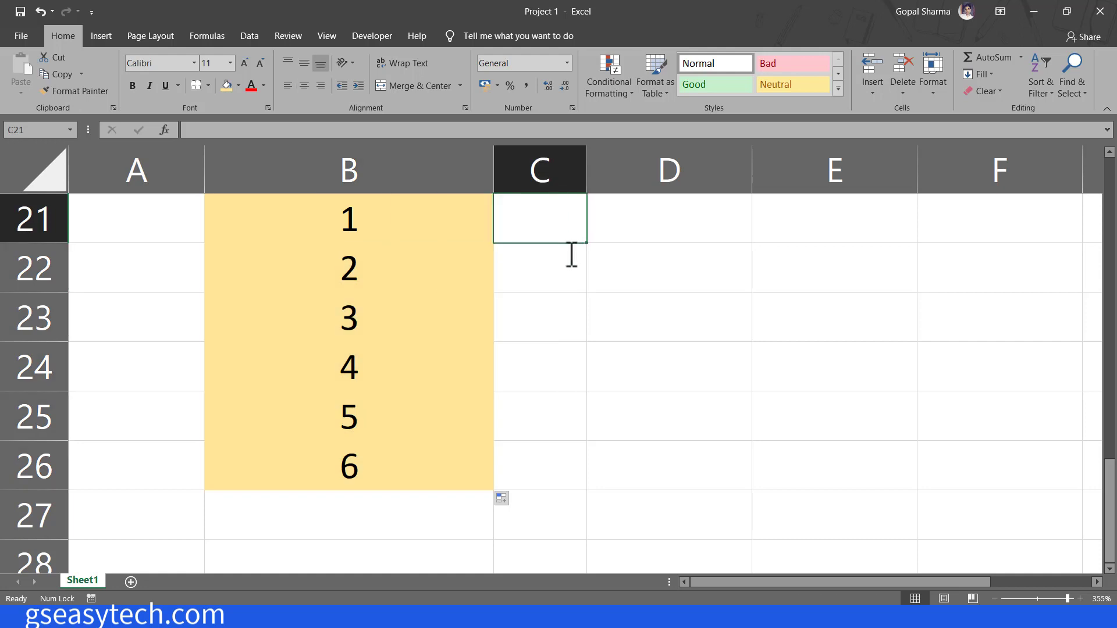
{"action": "type", "text": "Jan"}
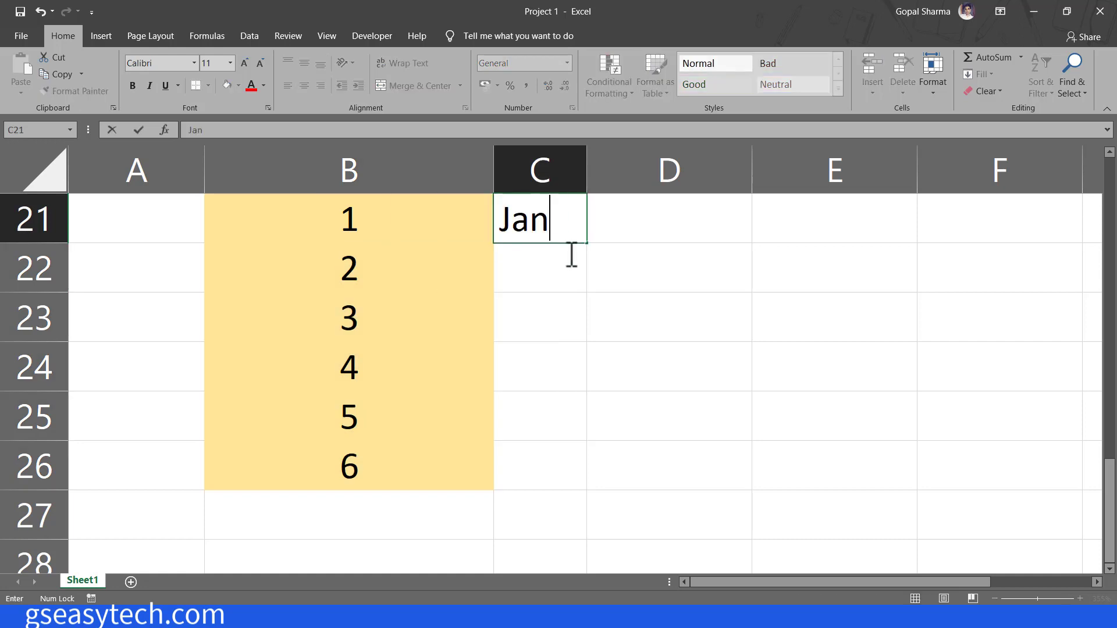
{"action": "key", "text": "Return"}
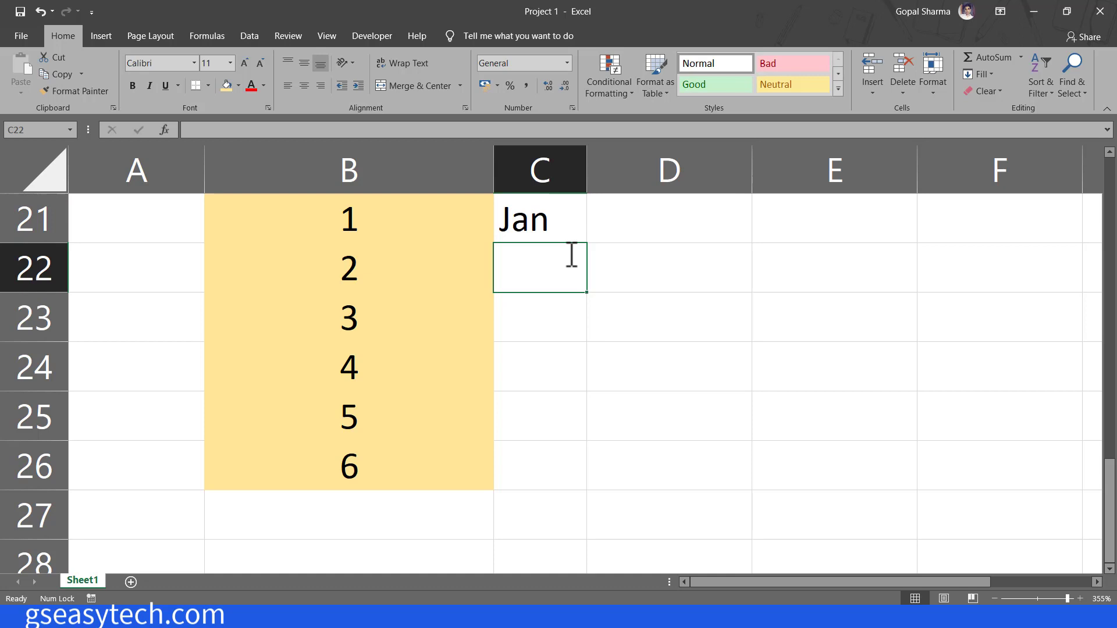
{"action": "left_click", "coordinate": [557, 210]}
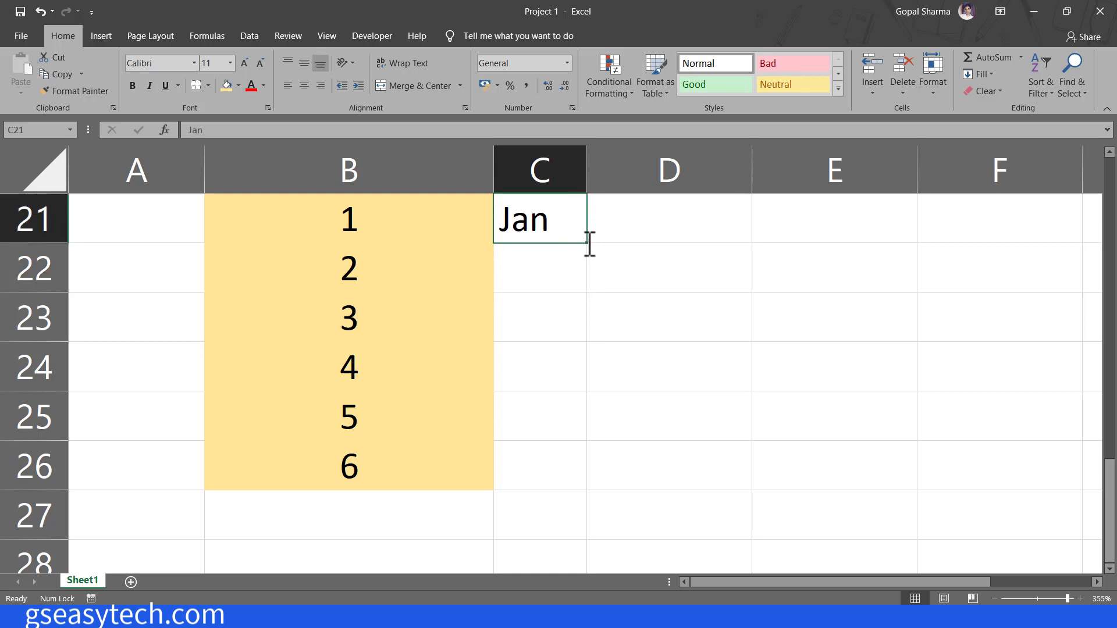
{"action": "left_click_drag", "start_coordinate": [587, 243], "coordinate": [604, 490]}
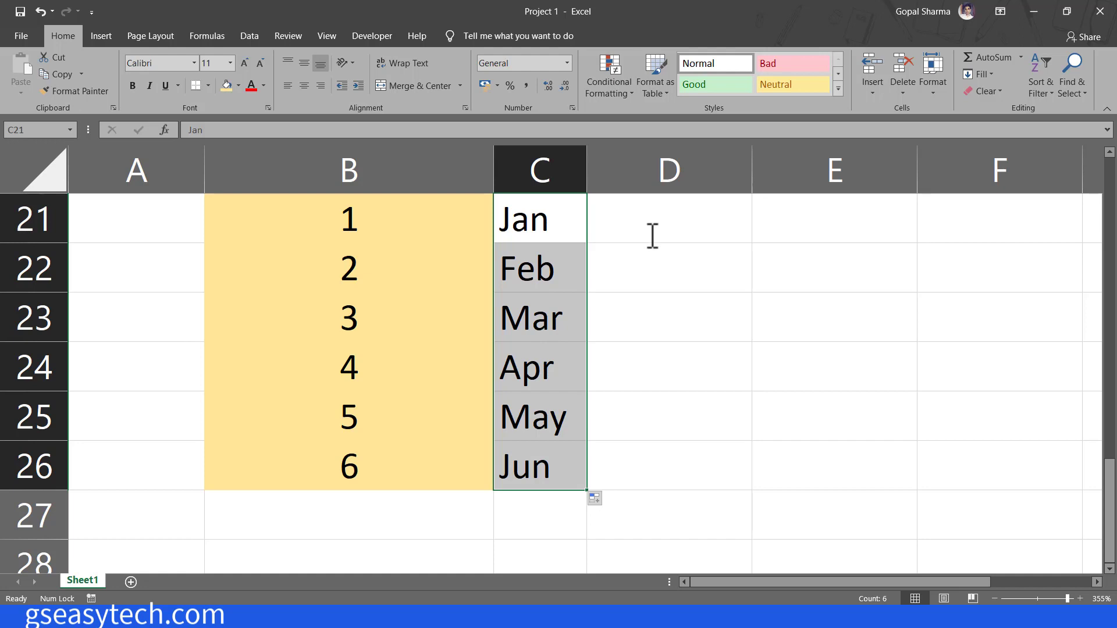
{"action": "left_click", "coordinate": [599, 499]}
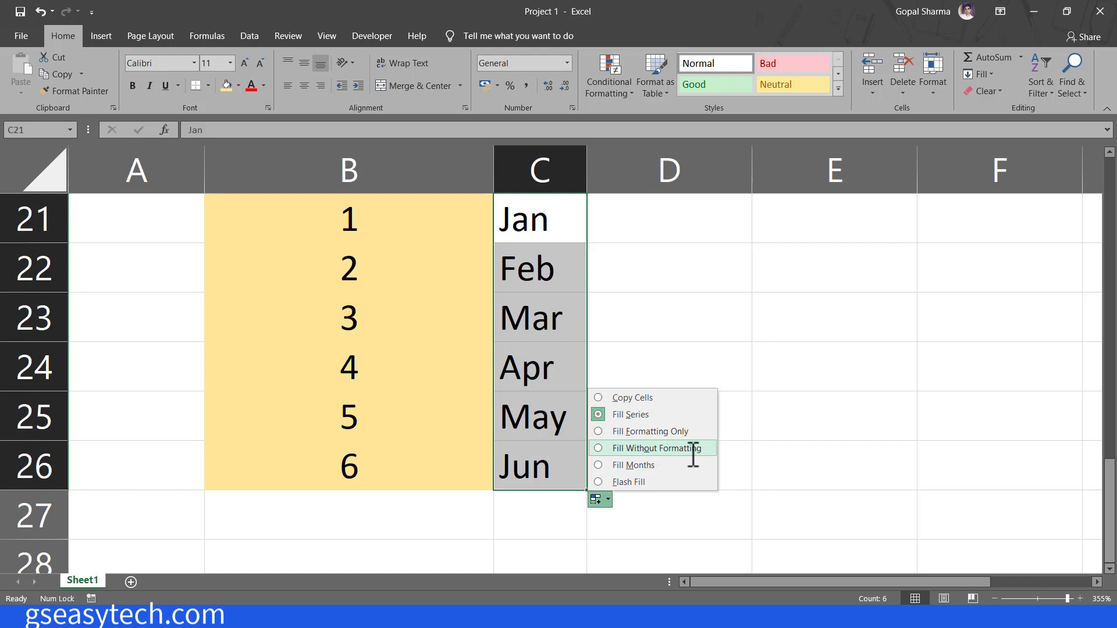
- Clear all contents and formatting from the number series in B21:B26
{"action": "left_click", "coordinate": [368, 217]}
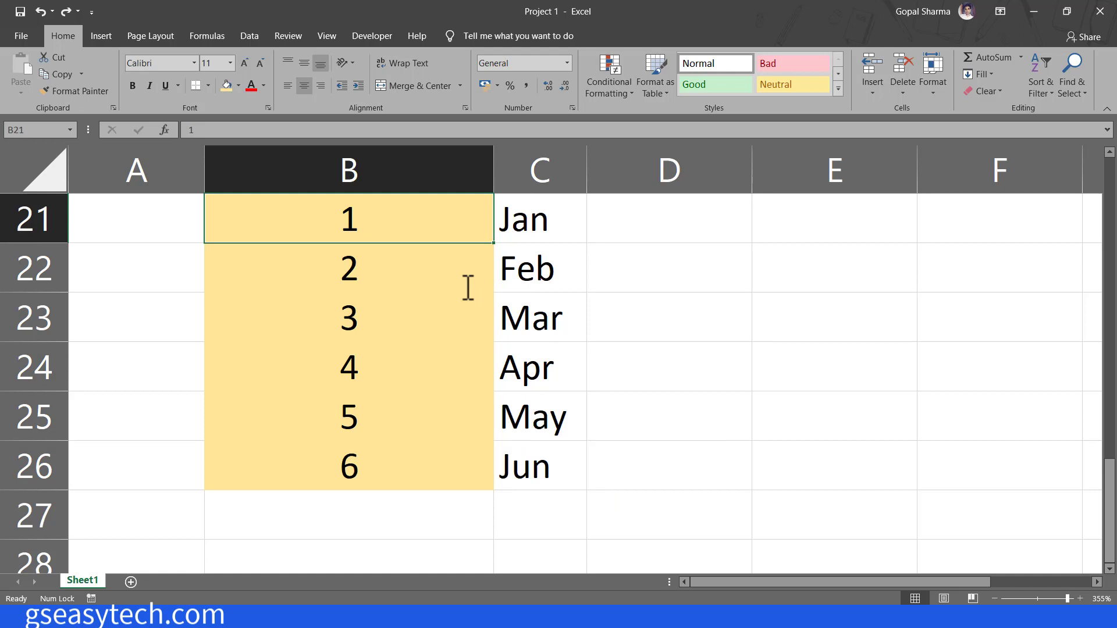
{"action": "left_click_drag", "start_coordinate": [301, 229], "coordinate": [394, 469]}
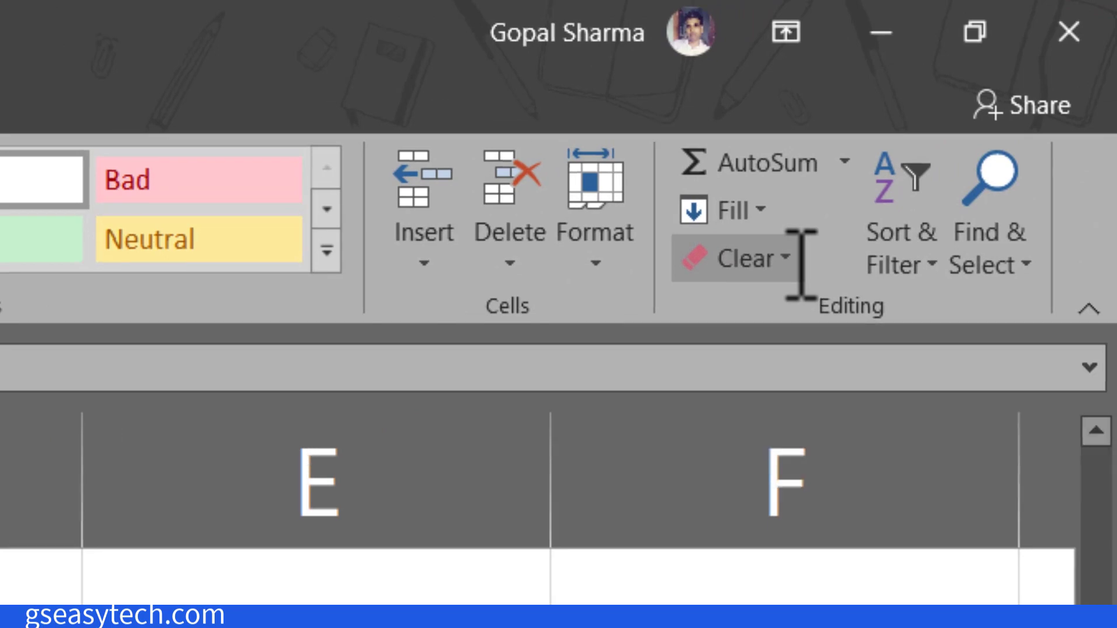
{"action": "left_click", "coordinate": [794, 260]}
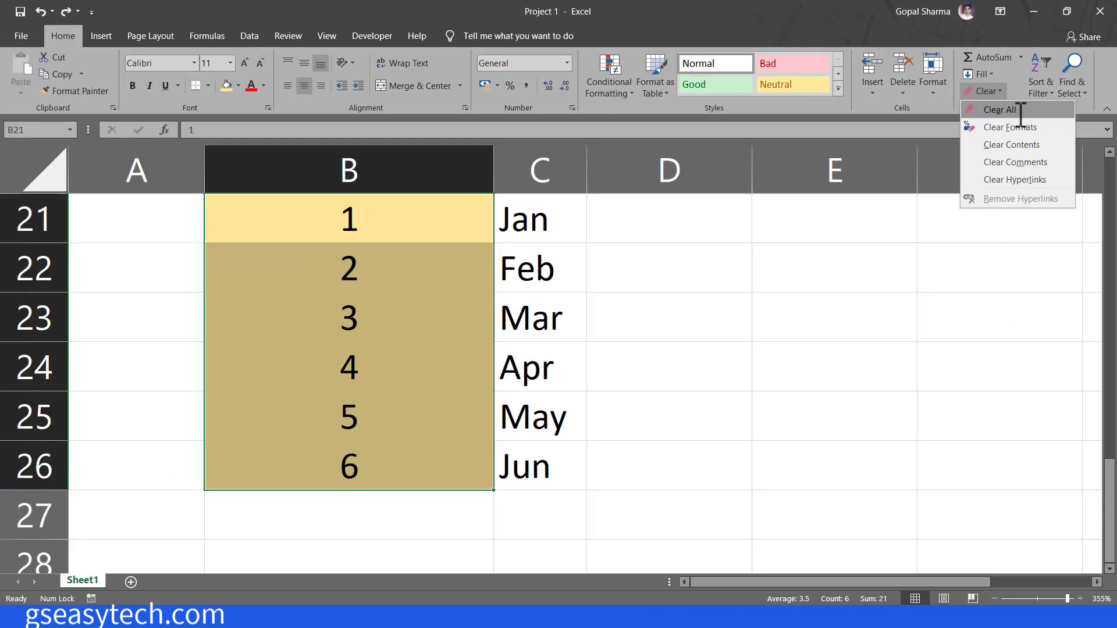
{"action": "left_click", "coordinate": [1021, 111]}
- Enter 1 in the emptied cell B21 and apply the light gold fill to it
{"action": "left_click", "coordinate": [397, 225]}
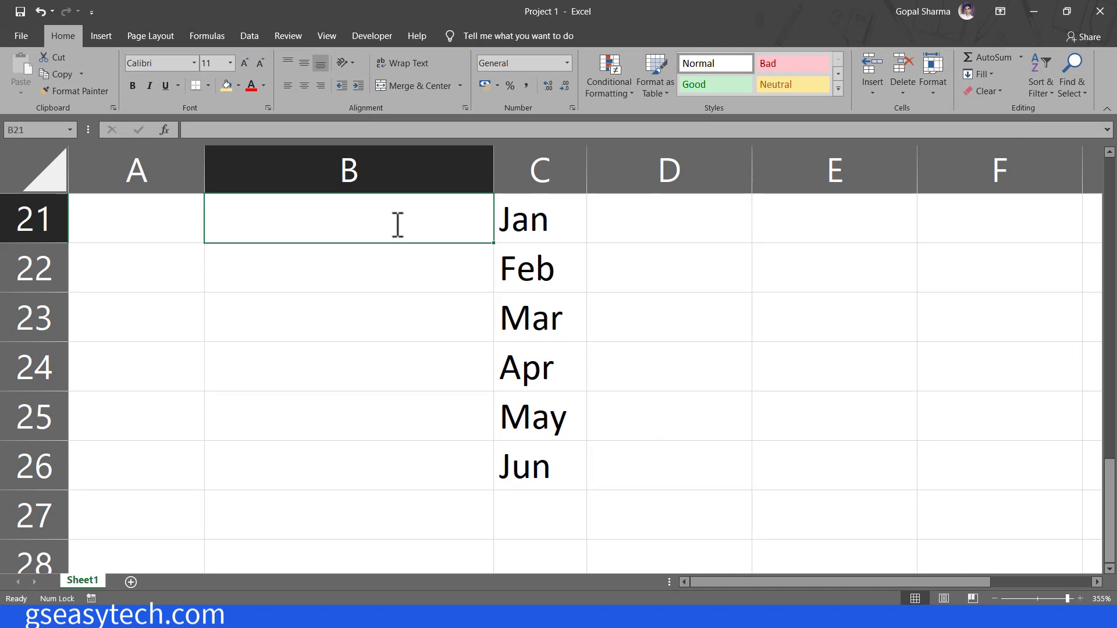
{"action": "type", "text": "1"}
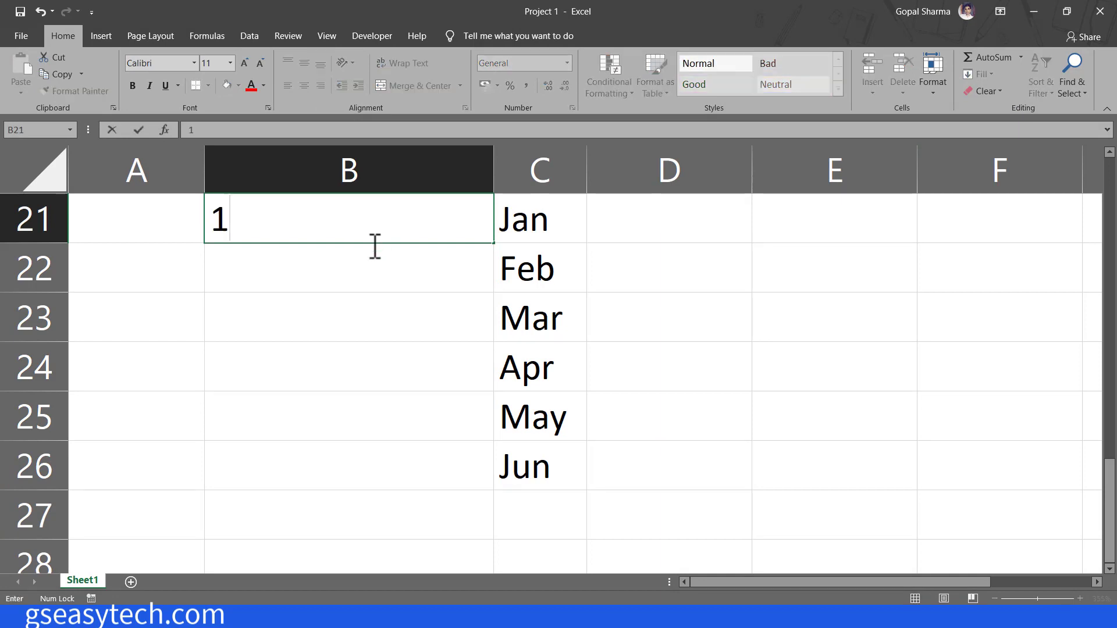
{"action": "key", "text": "Return"}
{"action": "left_click", "coordinate": [373, 225]}
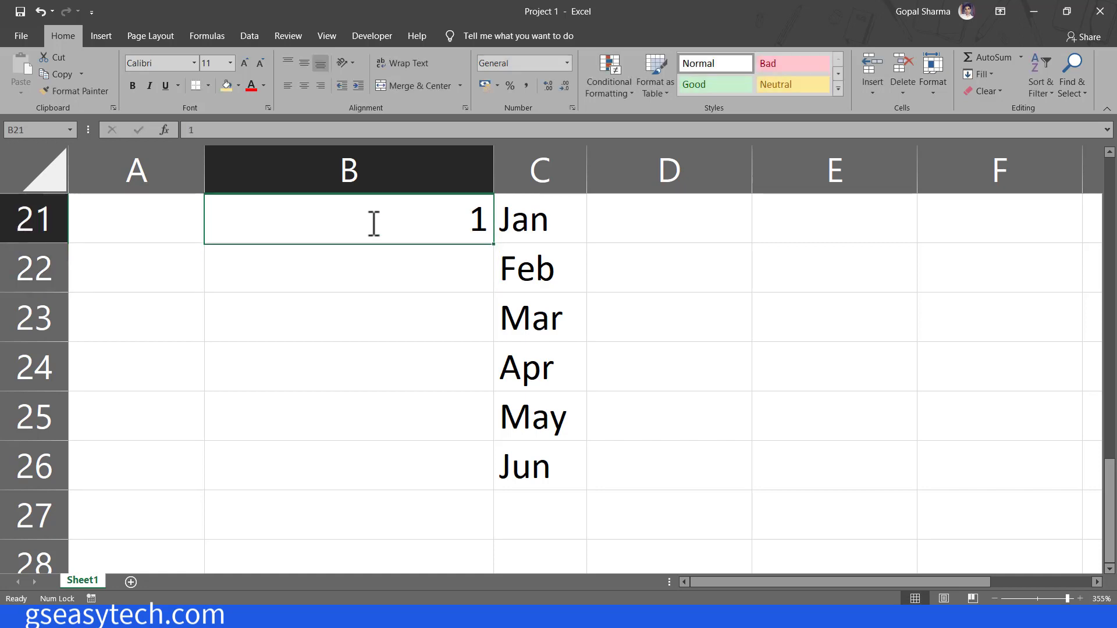
{"action": "left_click", "coordinate": [226, 87]}
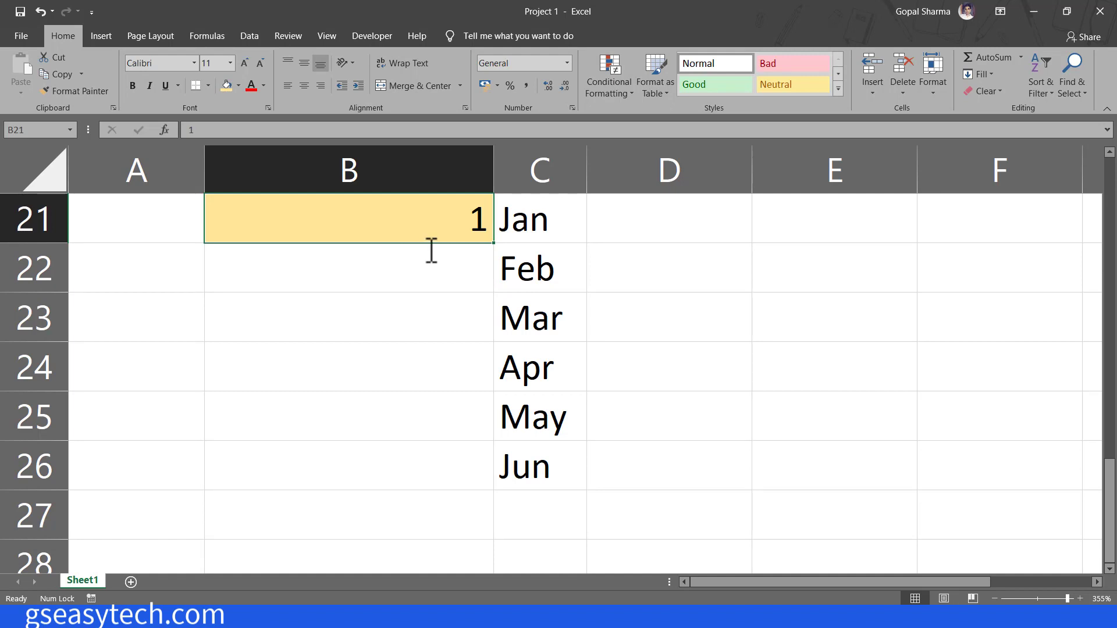
- Fill B21 down through B25 and apply the Fill Formatting Only option to the filled range
{"action": "left_click_drag", "start_coordinate": [494, 242], "coordinate": [499, 435]}
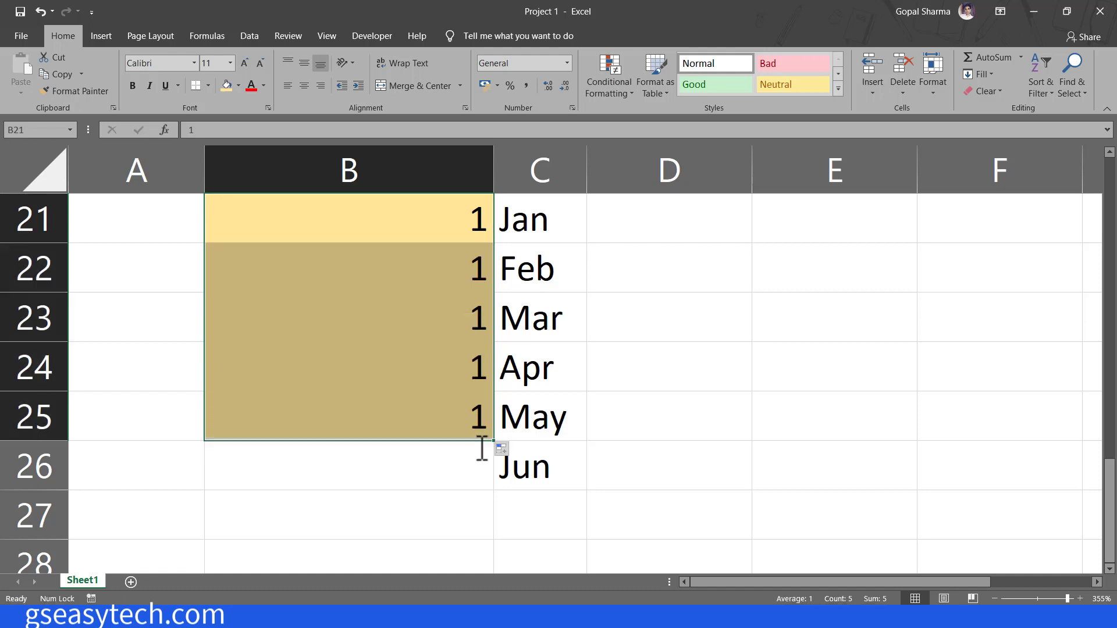
{"action": "left_click", "coordinate": [514, 448]}
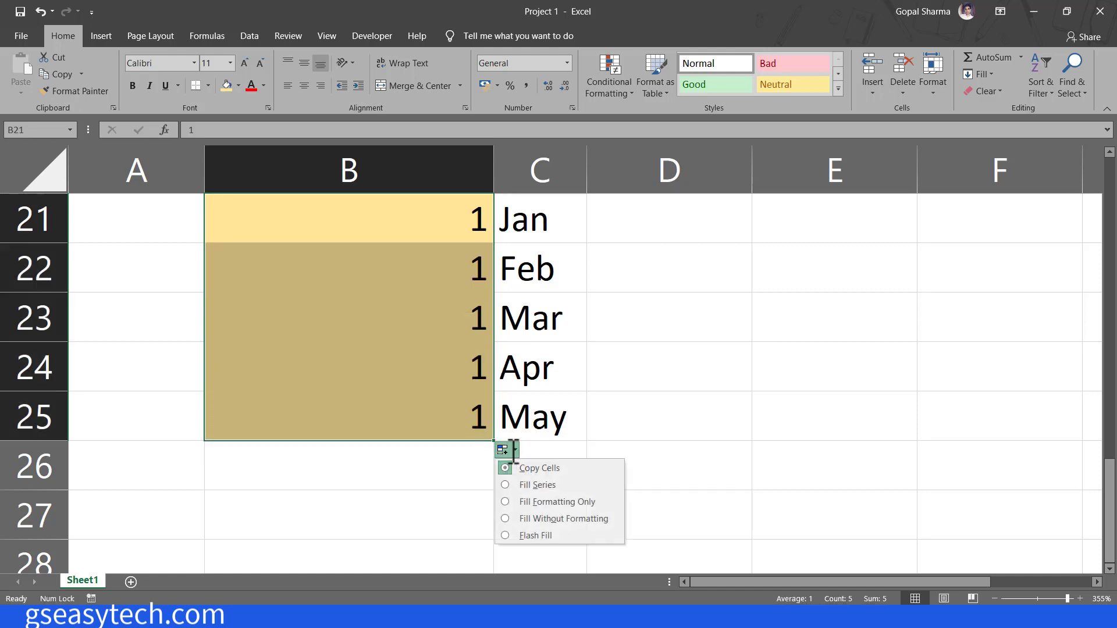
{"action": "left_click", "coordinate": [573, 503]}
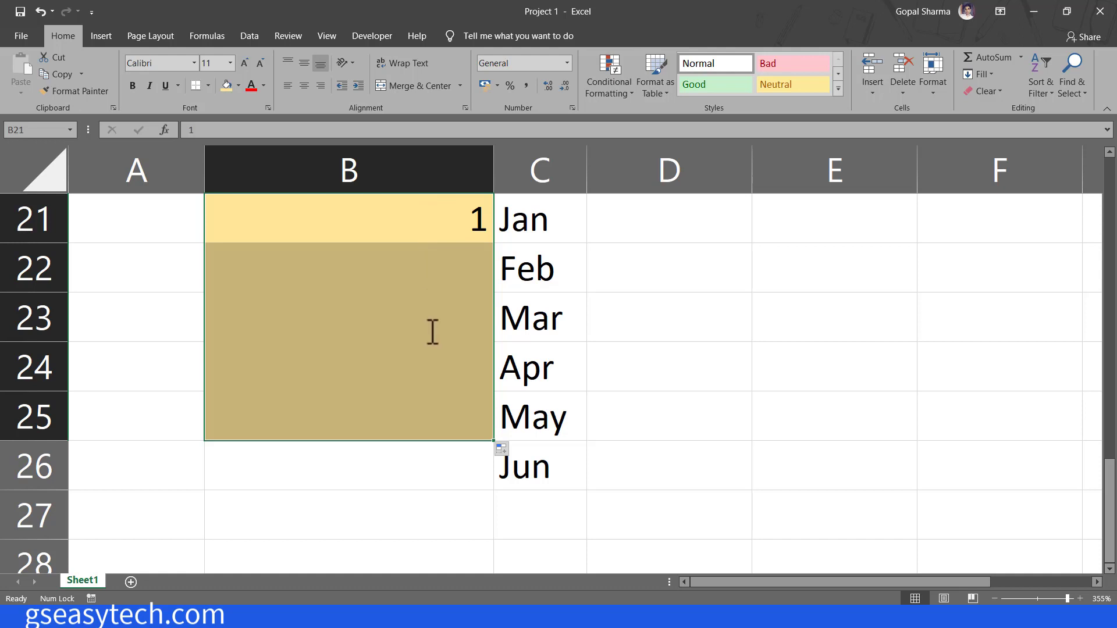
- Switch the fill of B21:B25 to Fill Without Formatting and reopen its auto fill options for review
{"action": "left_click", "coordinate": [363, 219]}
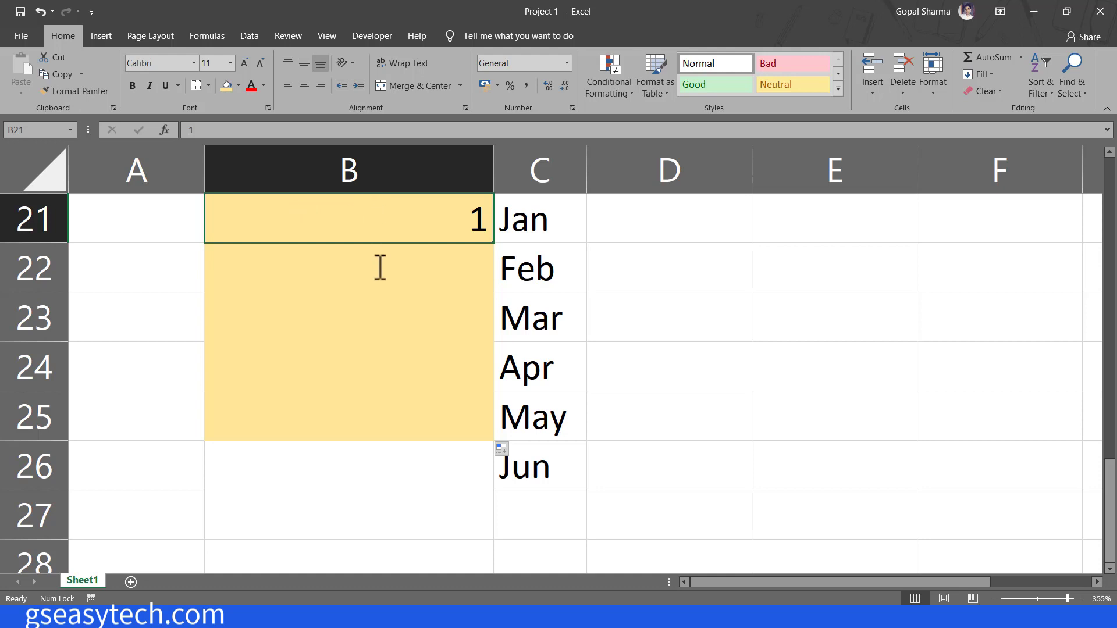
{"action": "left_click", "coordinate": [507, 449]}
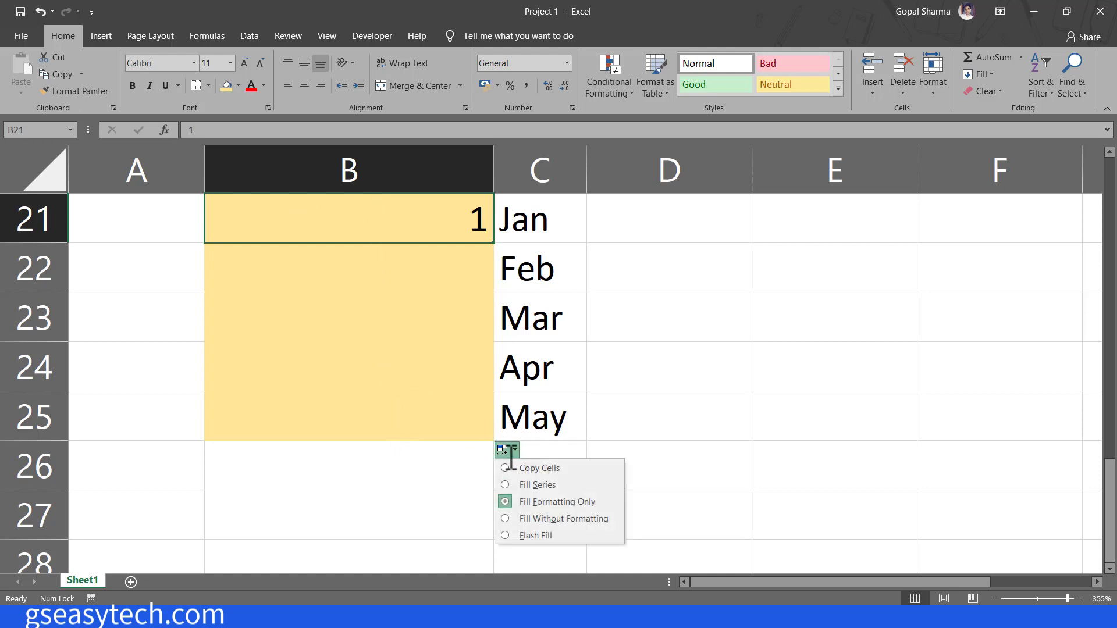
{"action": "left_click", "coordinate": [586, 519]}
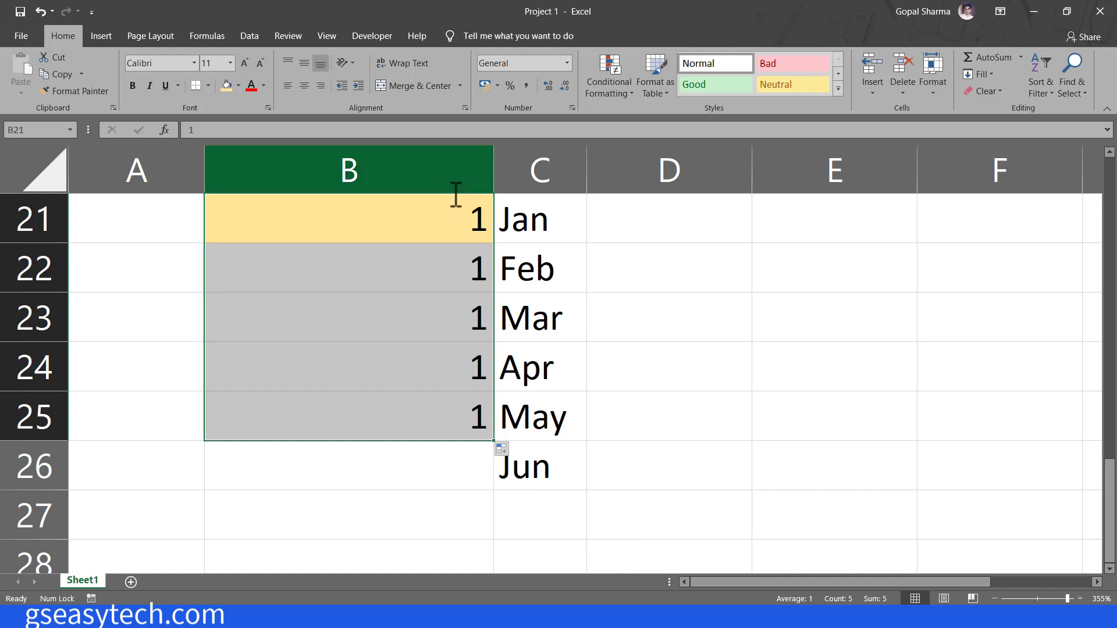
{"action": "left_click", "coordinate": [449, 324]}
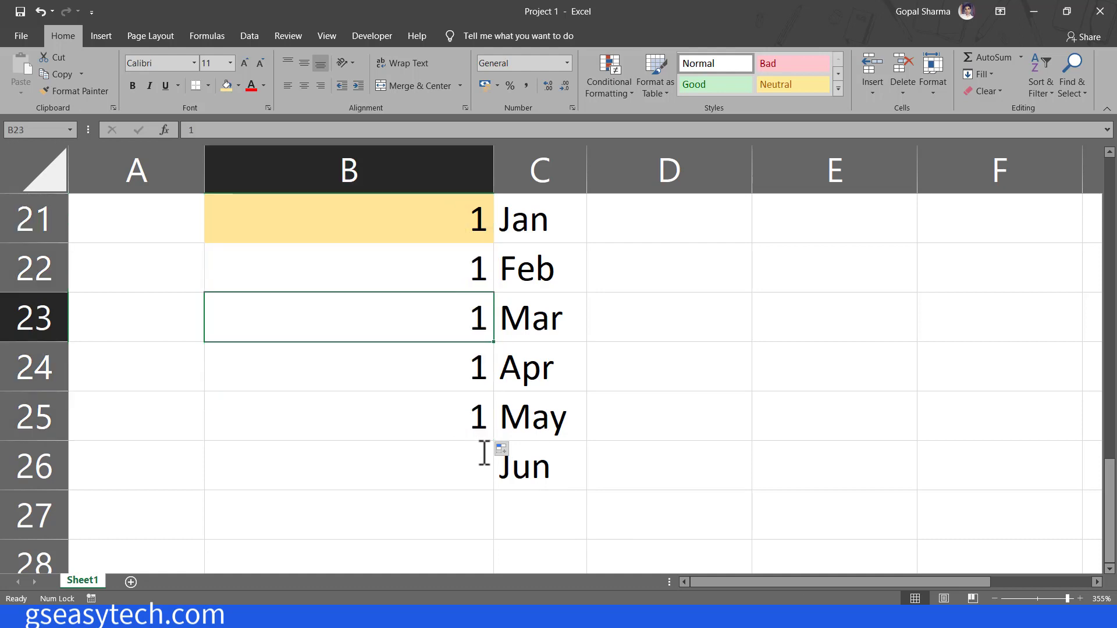
{"action": "left_click", "coordinate": [502, 450]}
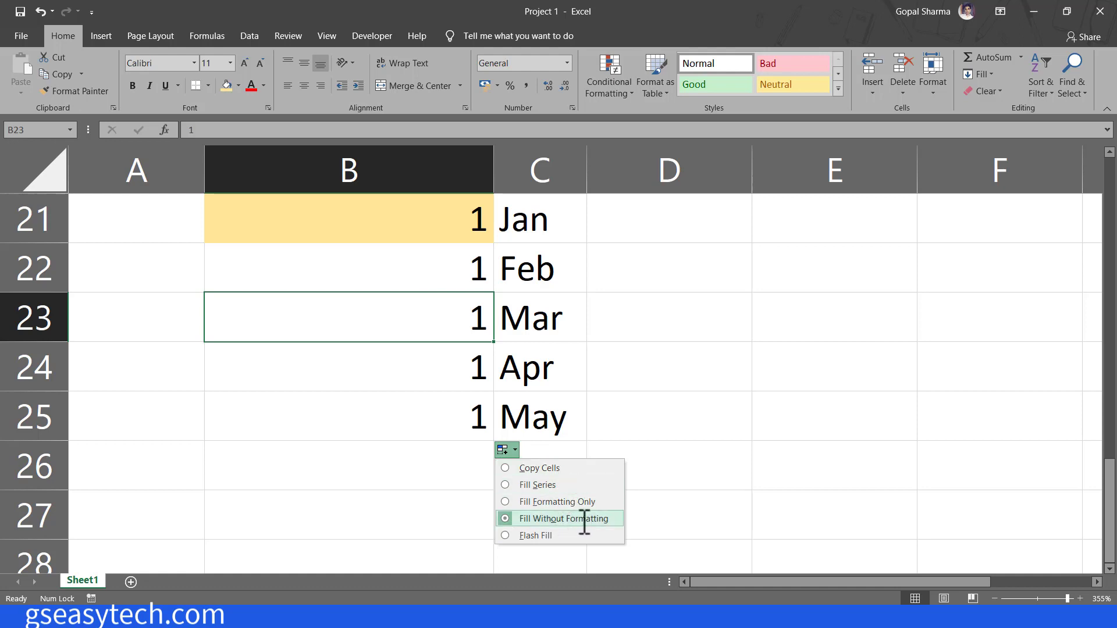
- Clear all contents and formatting from B21:B26
{"action": "left_click", "coordinate": [443, 307]}
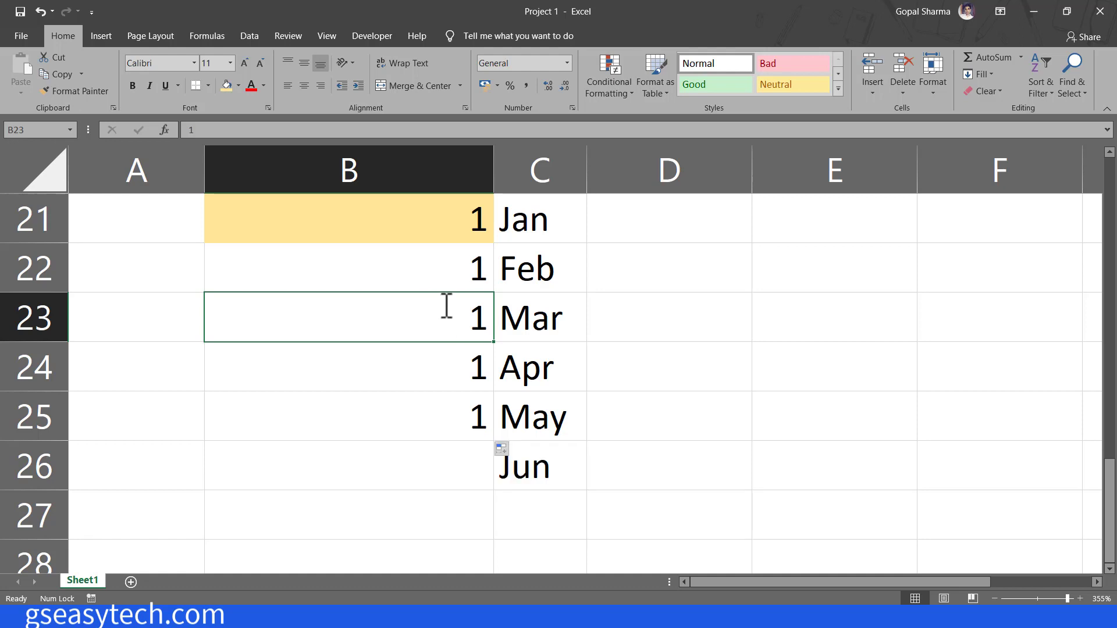
{"action": "left_click", "coordinate": [434, 228]}
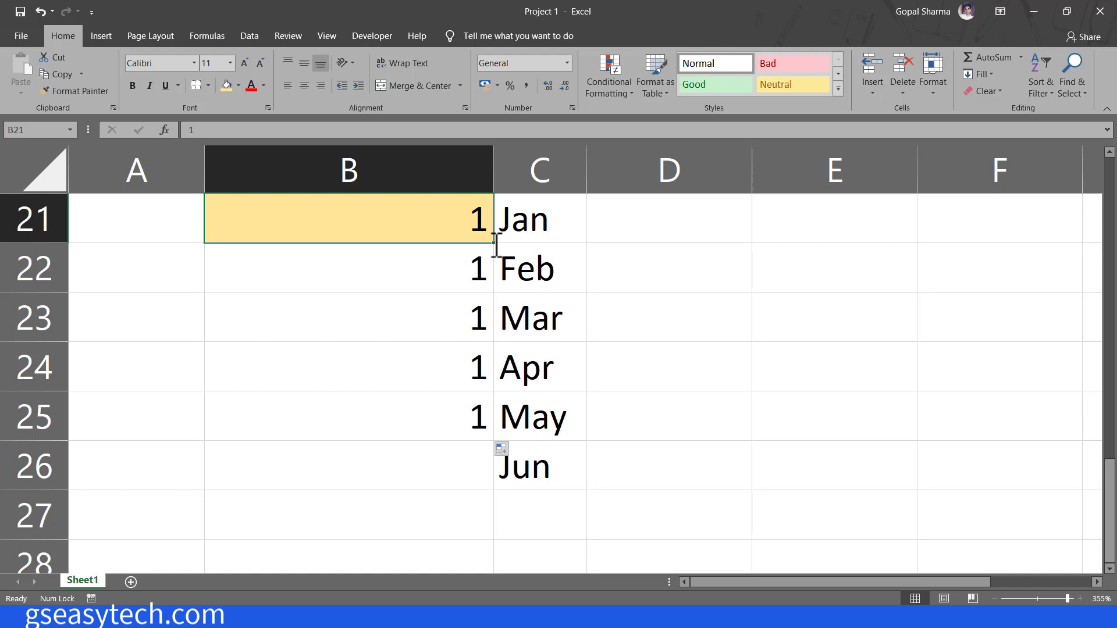
{"action": "left_click_drag", "start_coordinate": [434, 215], "coordinate": [432, 456]}
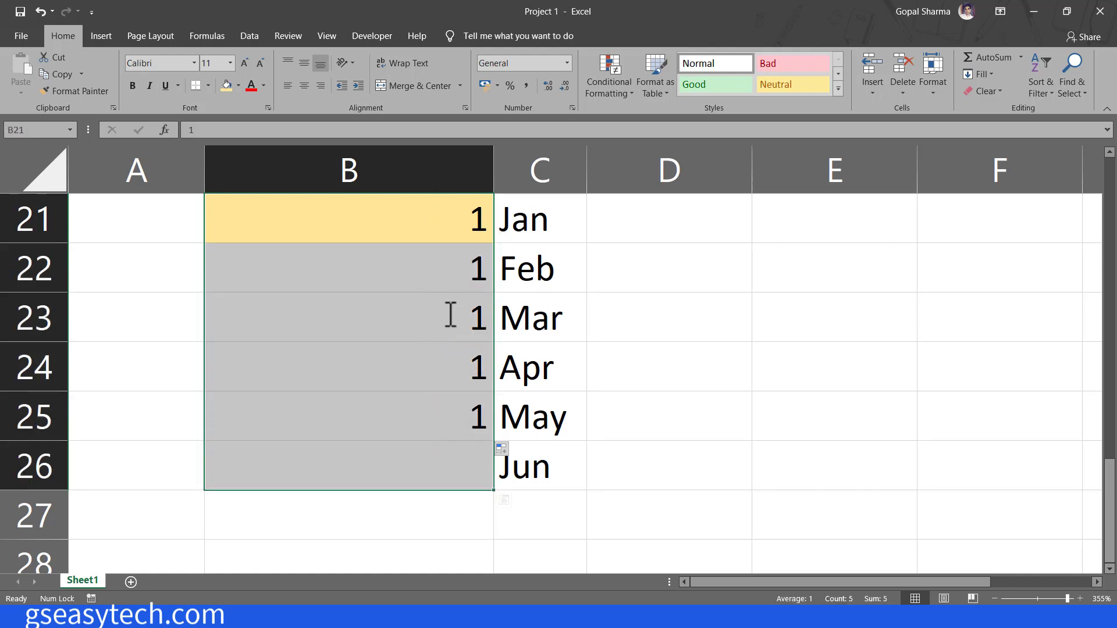
{"action": "left_click", "coordinate": [1002, 91]}
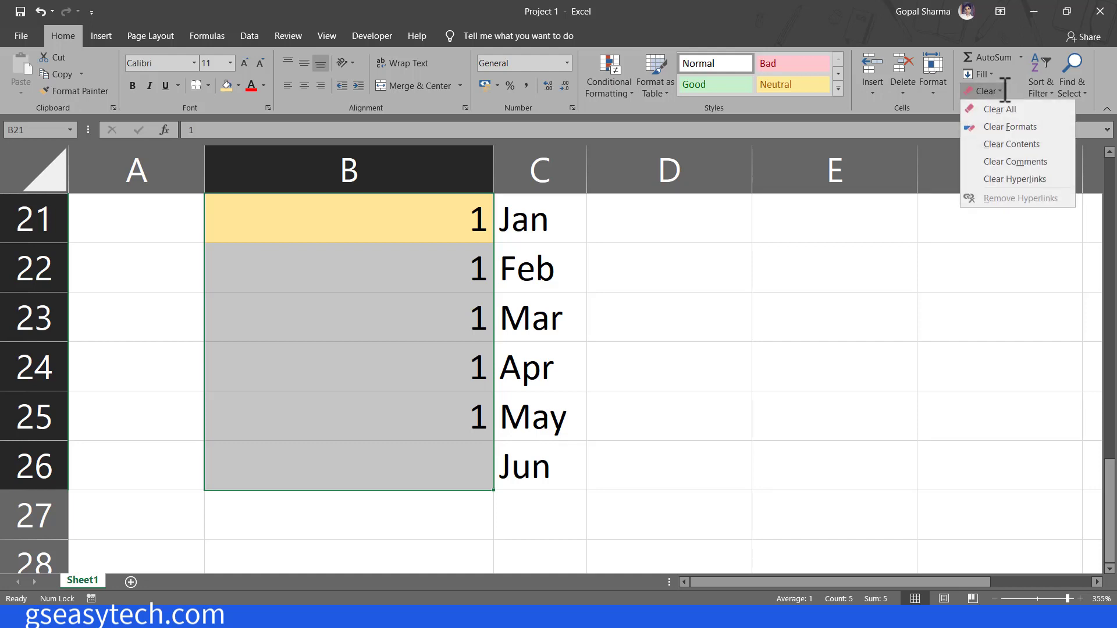
{"action": "left_click", "coordinate": [999, 111]}
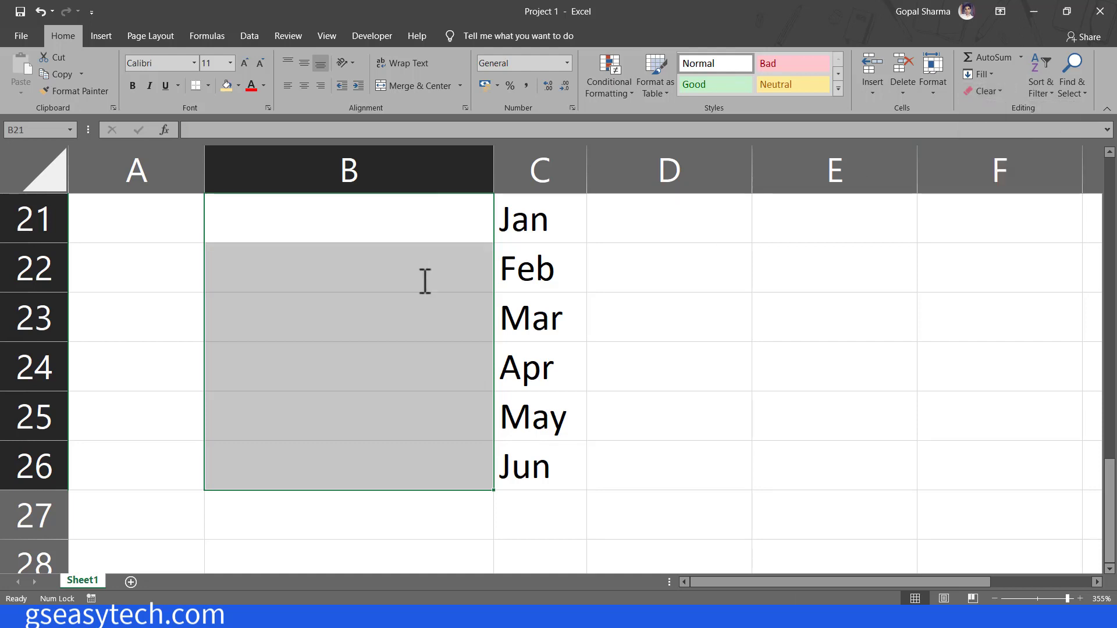
- Enter 3 in B21 and 6 in B22, and fill the pair down as a series through B26
{"action": "left_click", "coordinate": [419, 228]}
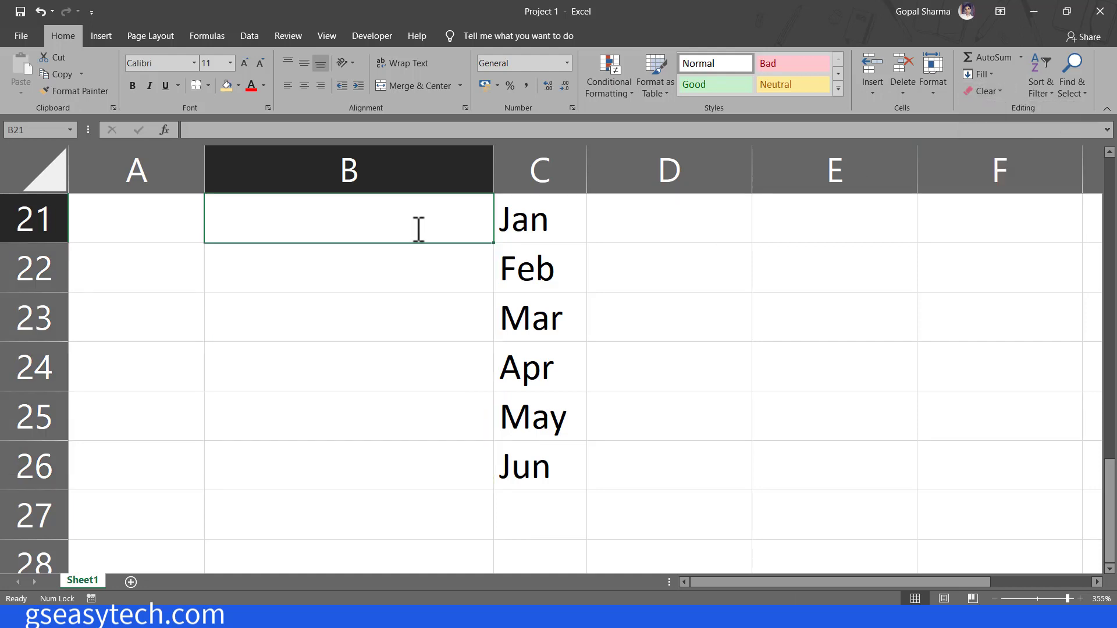
{"action": "type", "text": "3"}
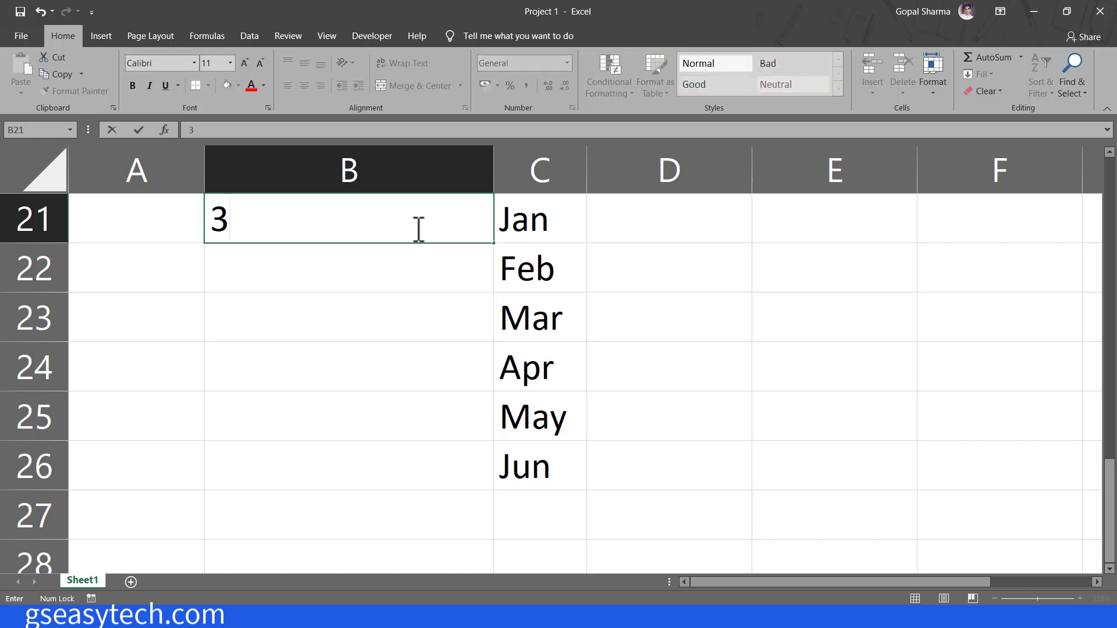
{"action": "key", "text": "Return"}
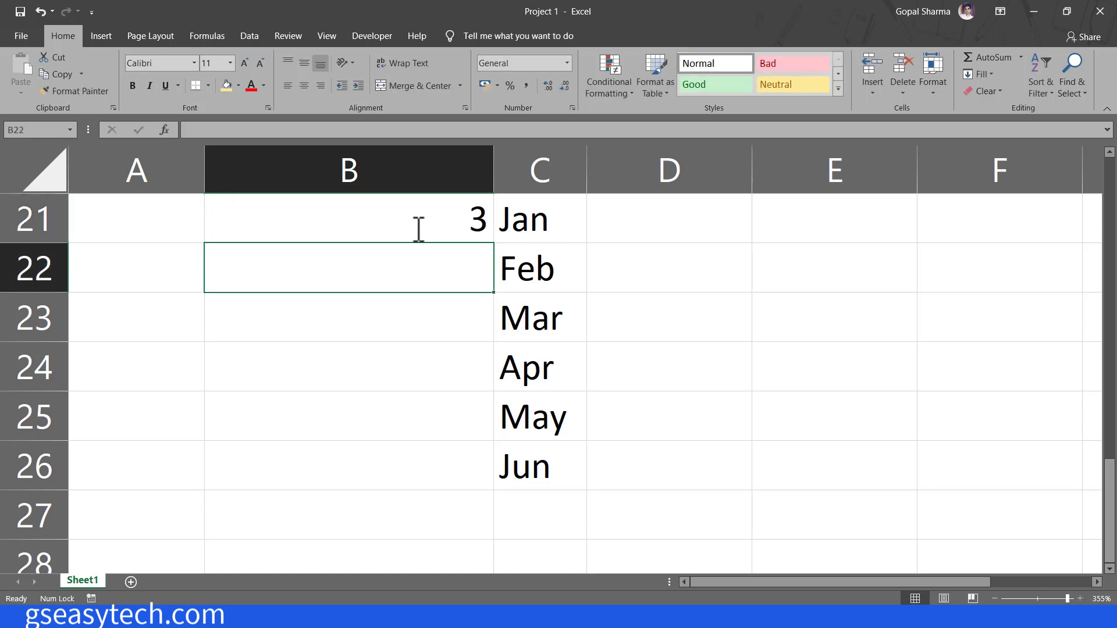
{"action": "type", "text": "6"}
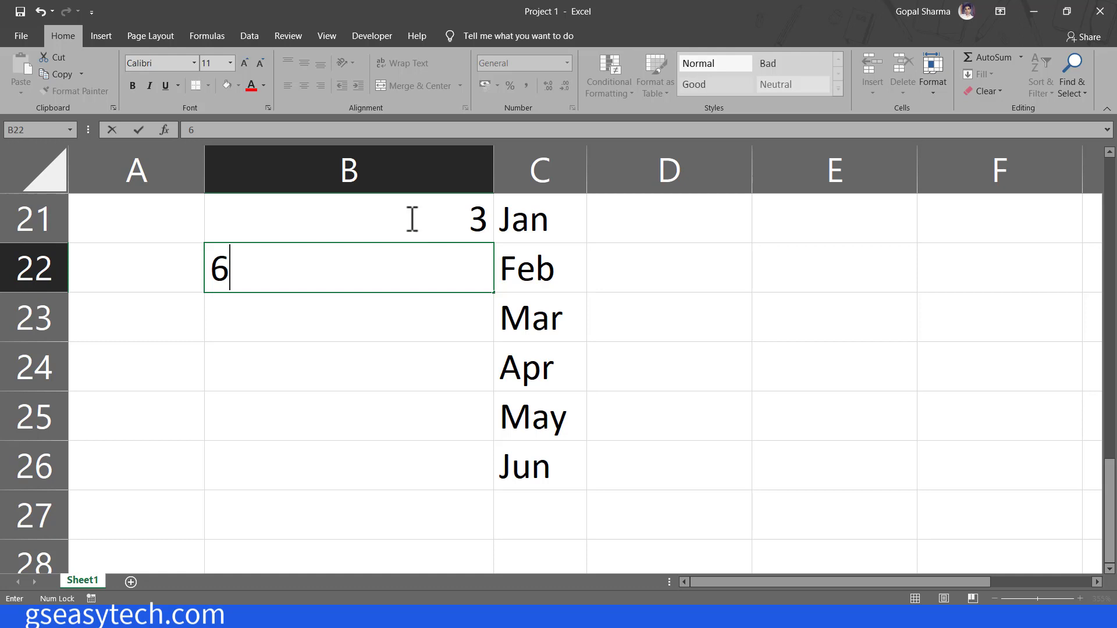
{"action": "left_click_drag", "start_coordinate": [409, 212], "coordinate": [415, 266]}
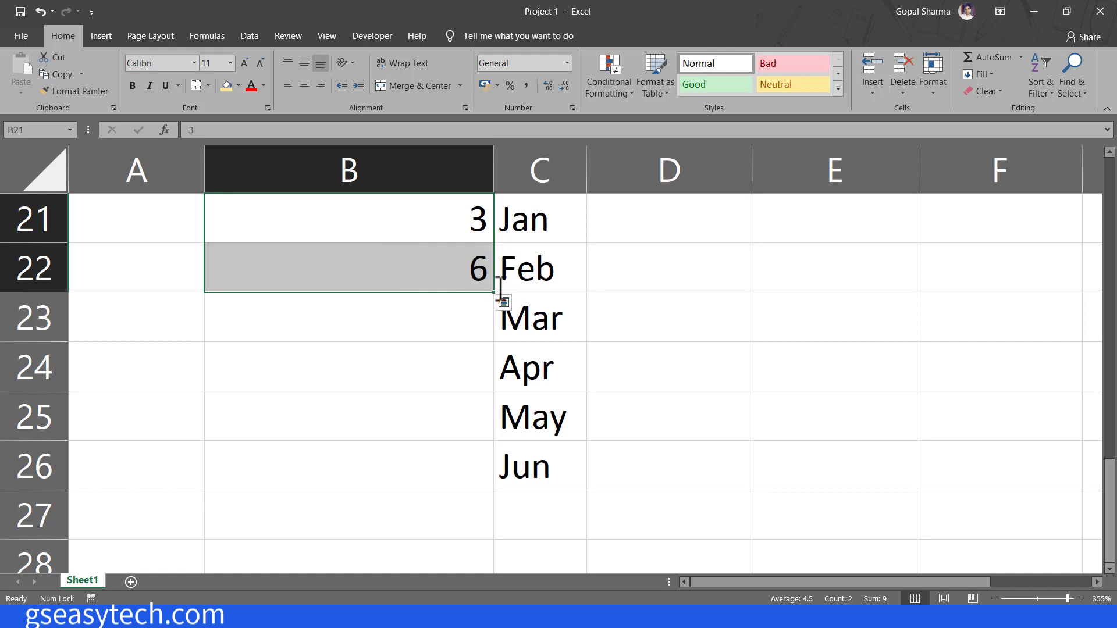
{"action": "left_click_drag", "start_coordinate": [497, 291], "coordinate": [496, 488]}
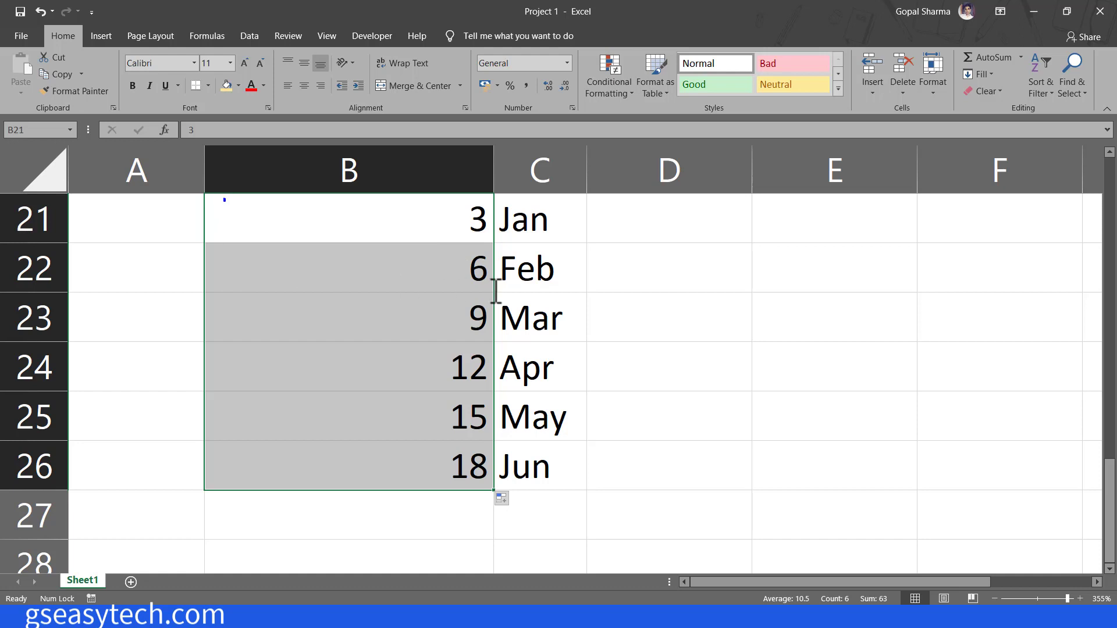
{"action": "left_click_drag", "start_coordinate": [225, 200], "coordinate": [498, 291]}
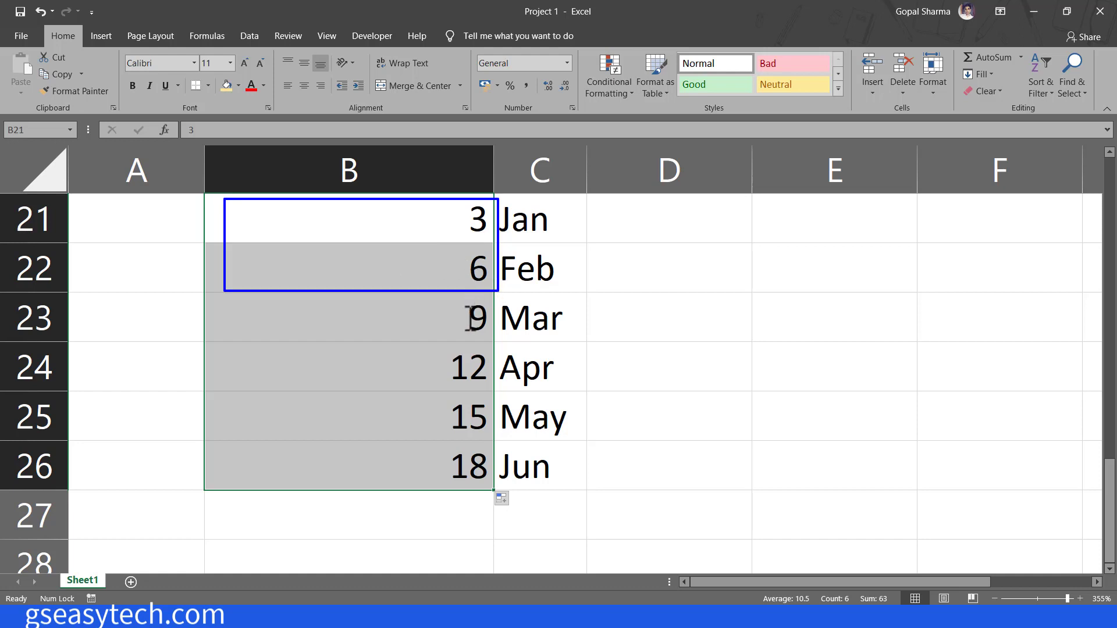
{"action": "left_click_drag", "start_coordinate": [422, 299], "coordinate": [493, 493]}
{"action": "key", "text": "Escape"}
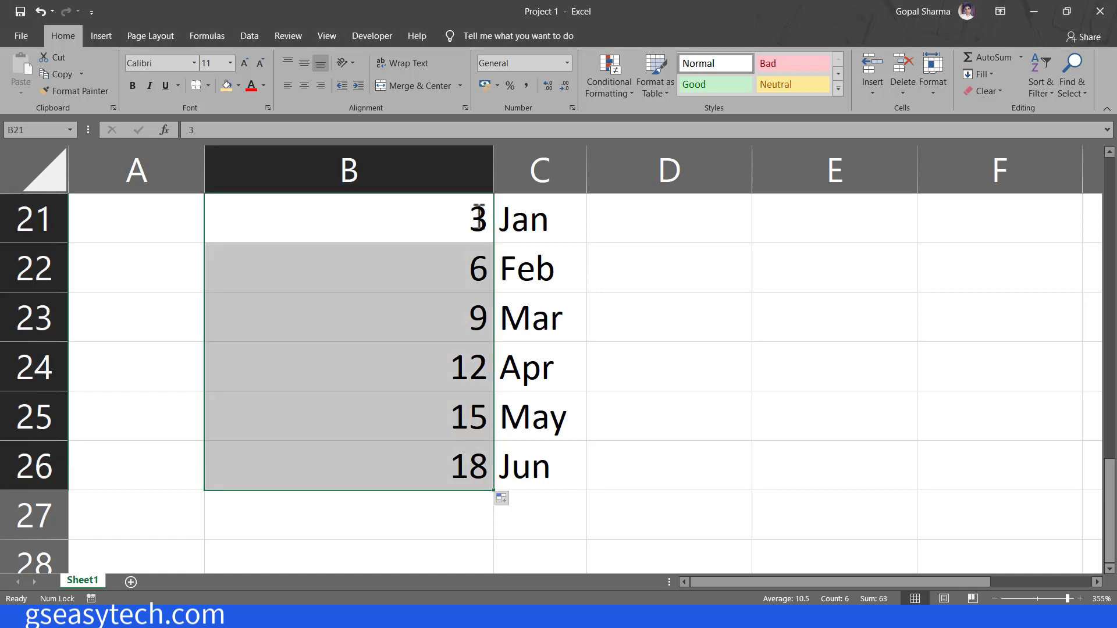
{"action": "left_click", "coordinate": [476, 271]}
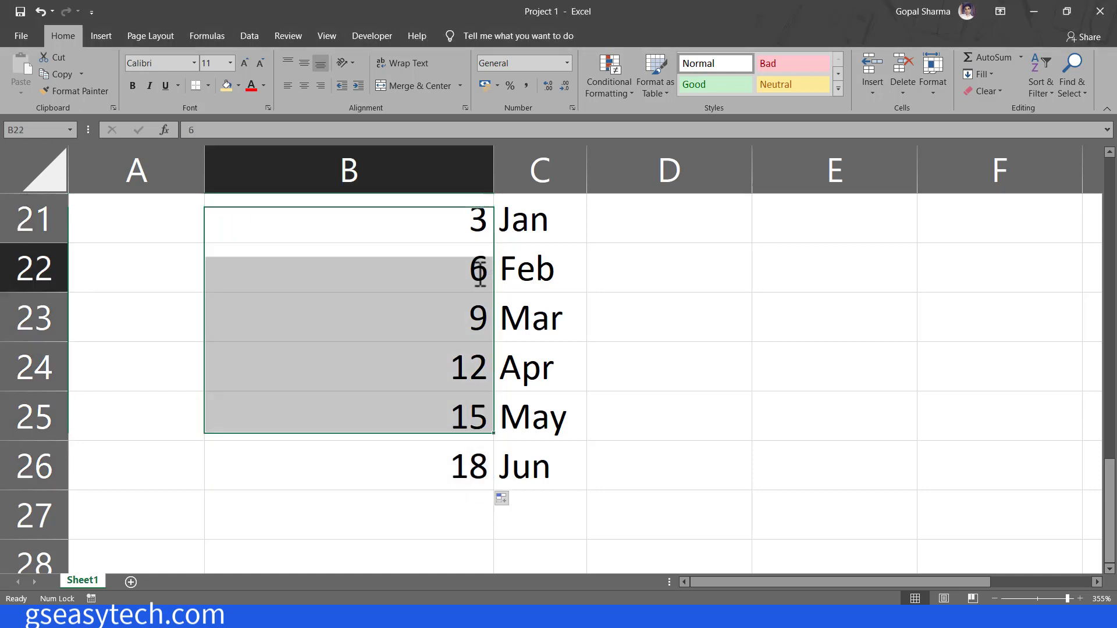
{"action": "left_click", "coordinate": [480, 324]}
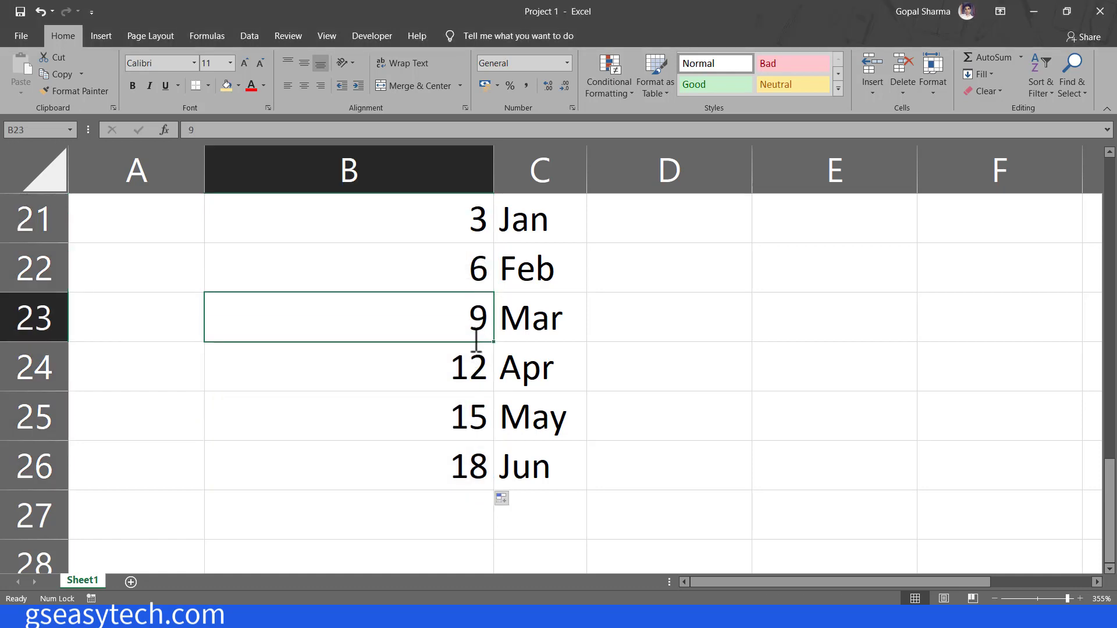
{"action": "left_click", "coordinate": [476, 375]}
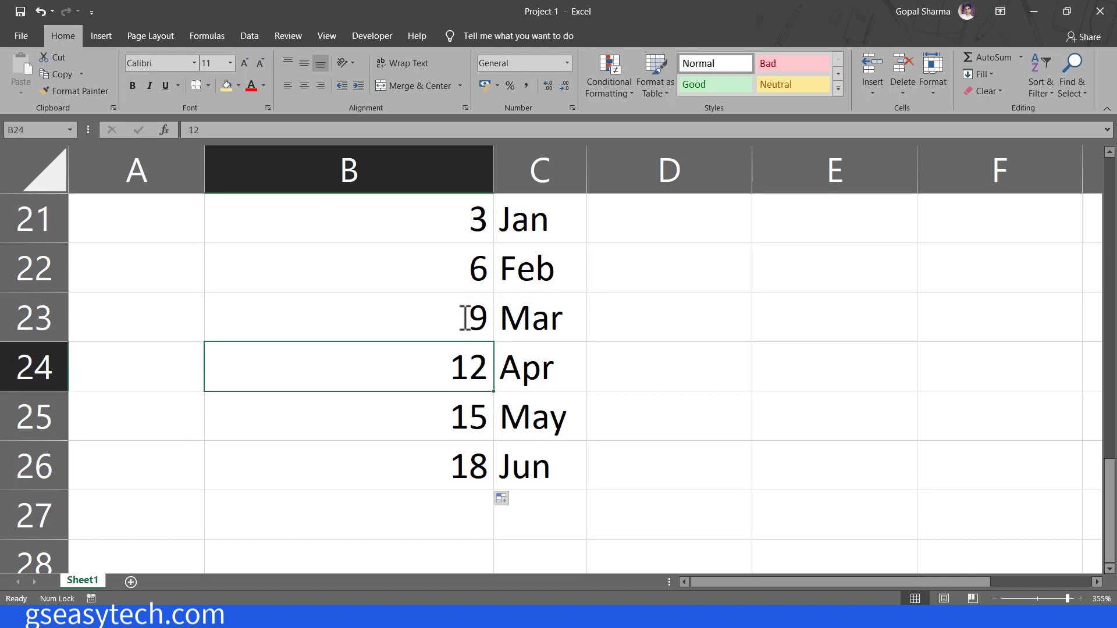
- Replace the values in B21:B26 with a series filled down from 1 in B21 and 3 in B22
{"action": "left_click_drag", "start_coordinate": [434, 223], "coordinate": [462, 464]}
{"action": "key", "text": "Delete"}
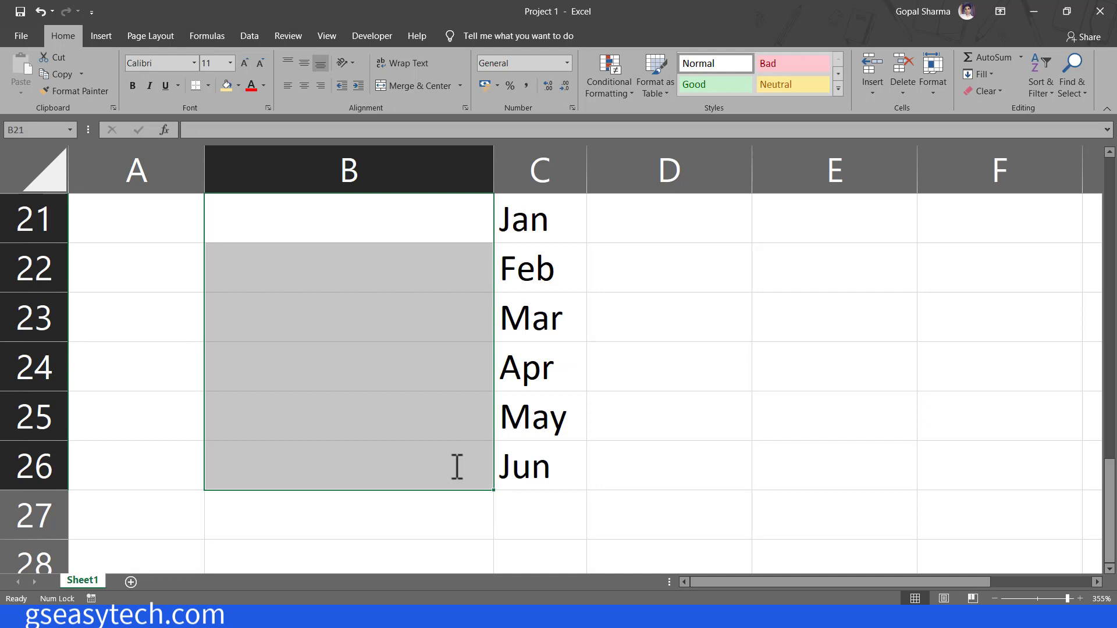
{"action": "left_click", "coordinate": [401, 231]}
{"action": "type", "text": "1"}
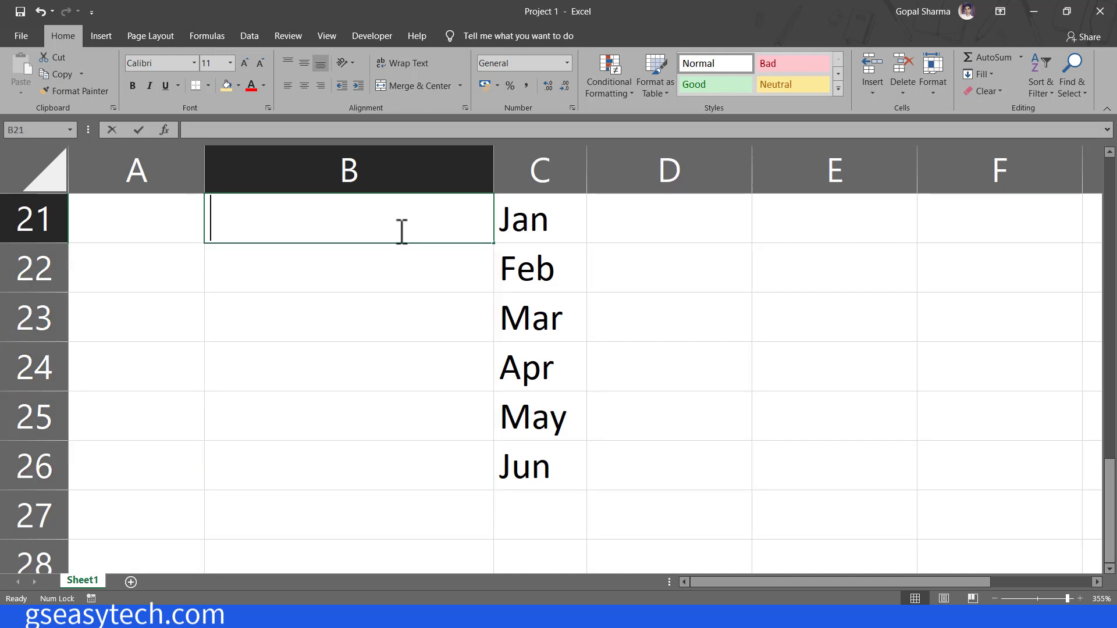
{"action": "key", "text": "Return"}
{"action": "type", "text": "3"}
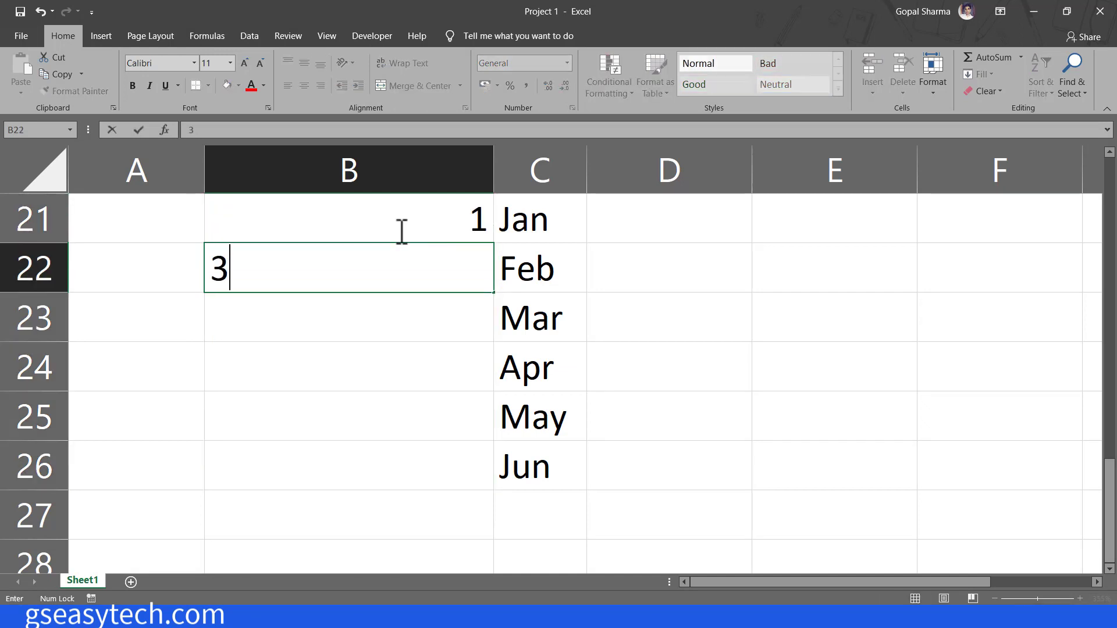
{"action": "key", "text": "Return"}
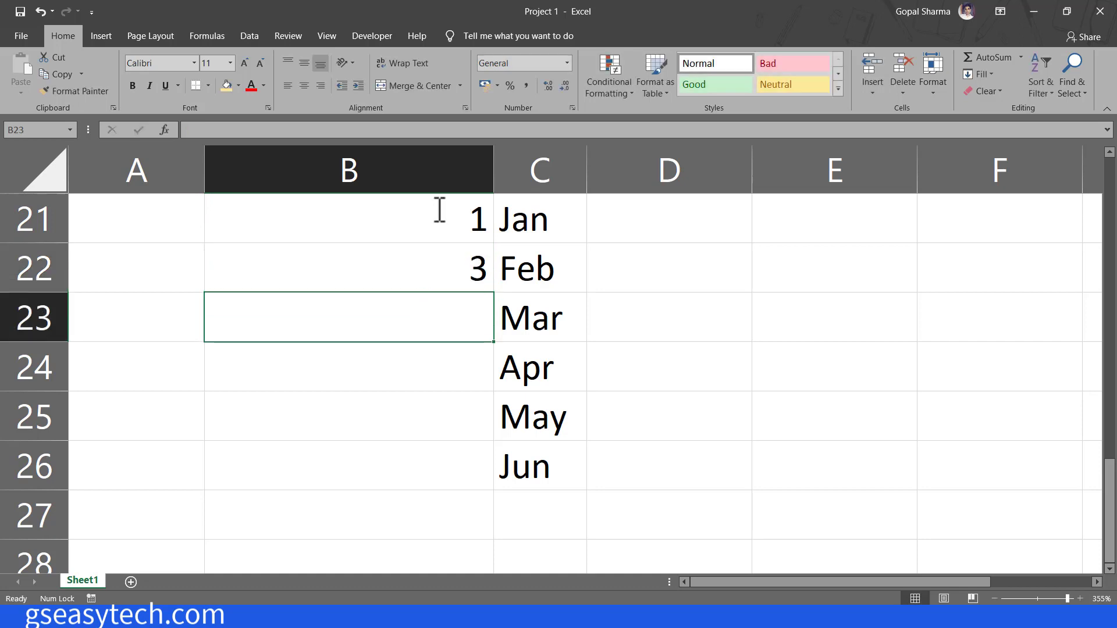
{"action": "left_click_drag", "start_coordinate": [440, 210], "coordinate": [484, 489]}
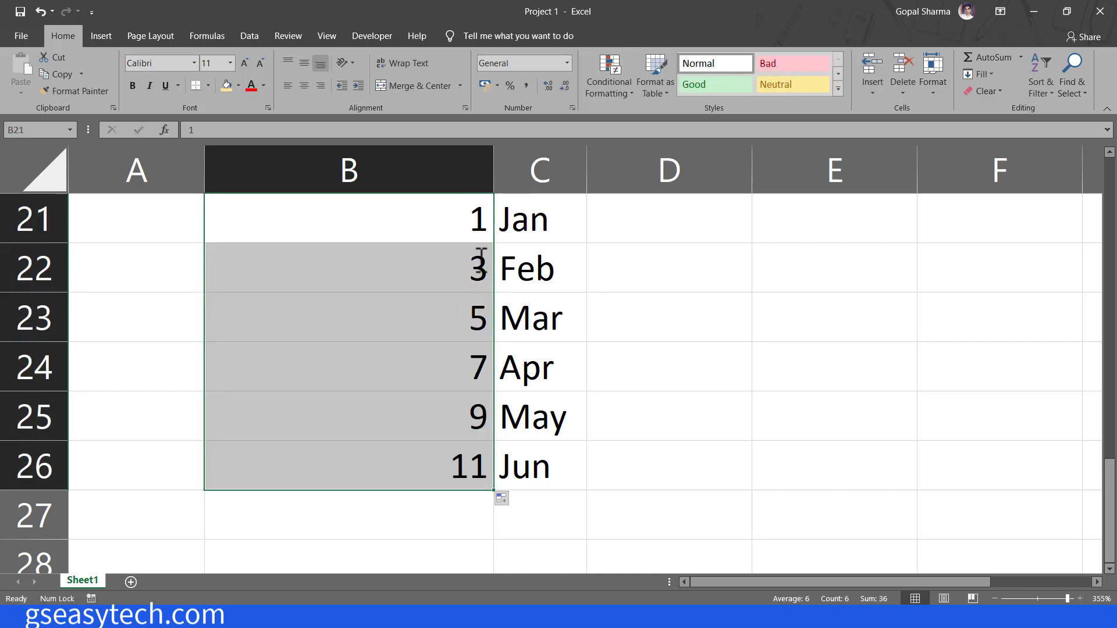
- Delete the odd-number series from B21:B26
{"action": "left_click", "coordinate": [481, 256]}
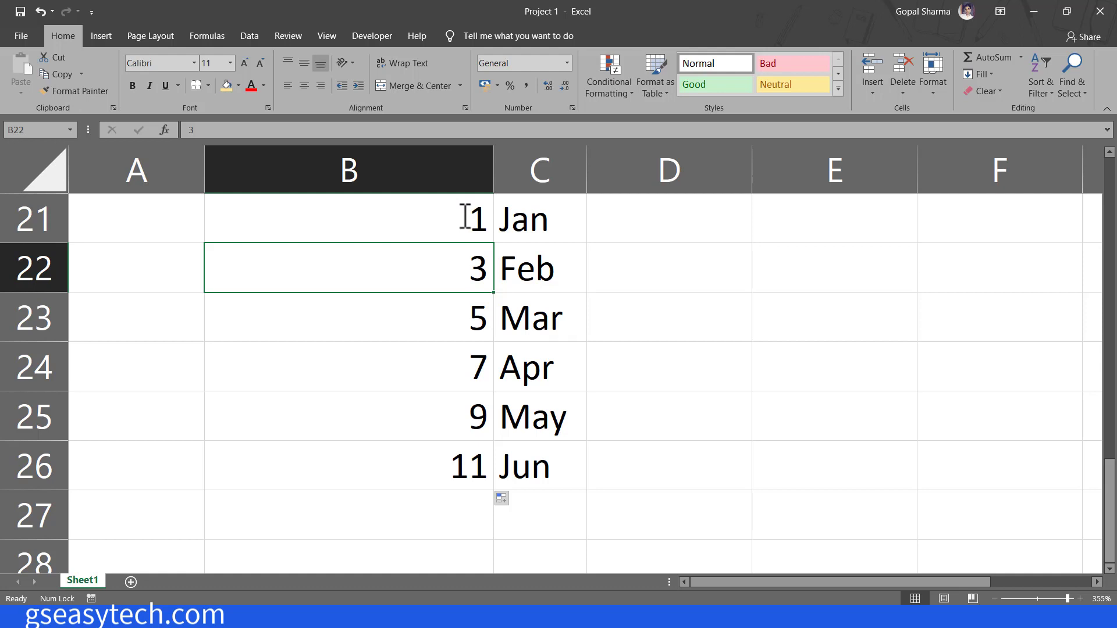
{"action": "left_click_drag", "start_coordinate": [414, 215], "coordinate": [416, 260]}
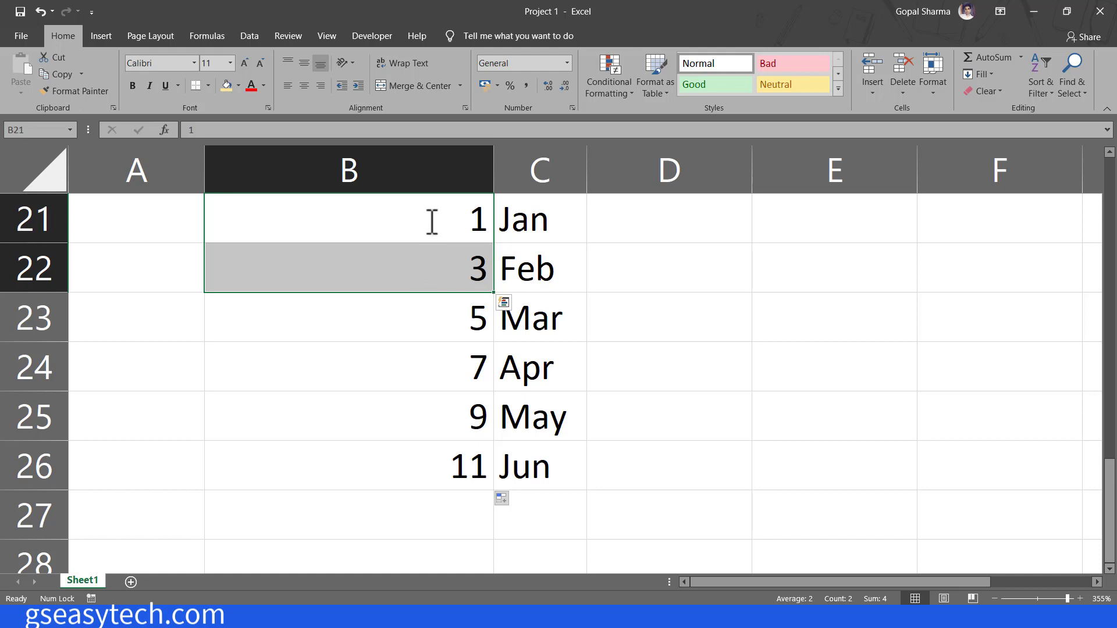
{"action": "left_click_drag", "start_coordinate": [429, 212], "coordinate": [449, 462]}
{"action": "key", "text": "Delete"}
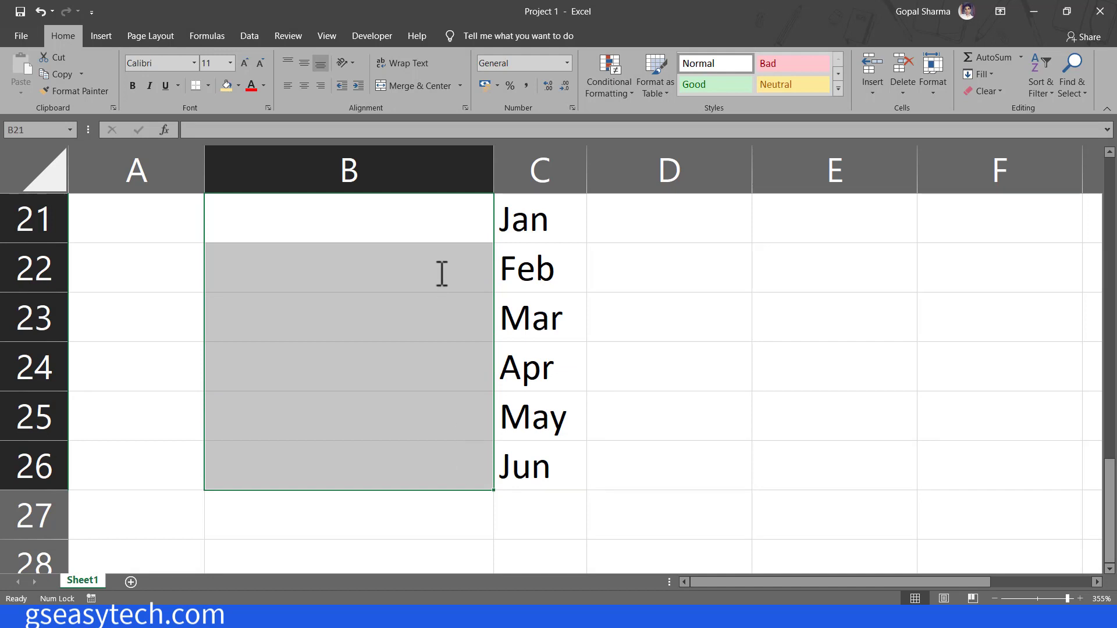
- Enter 1, a and 2 in B21:B23 and fill the three-cell pattern down through B26
{"action": "left_click", "coordinate": [425, 231]}
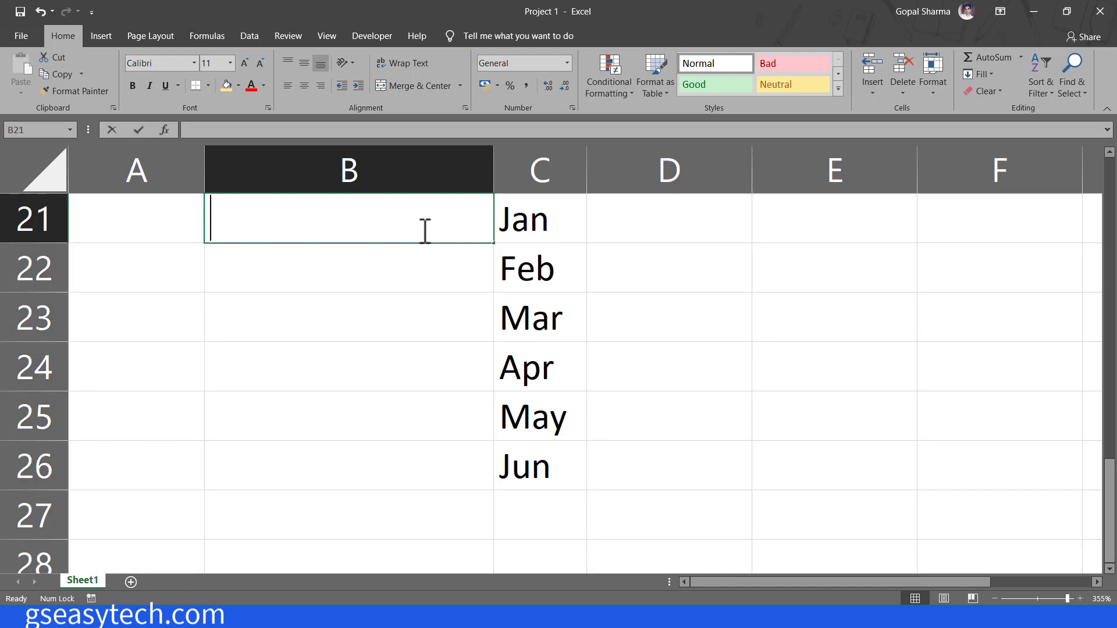
{"action": "type", "text": "1"}
{"action": "key", "text": "Return"}
{"action": "type", "text": "a"}
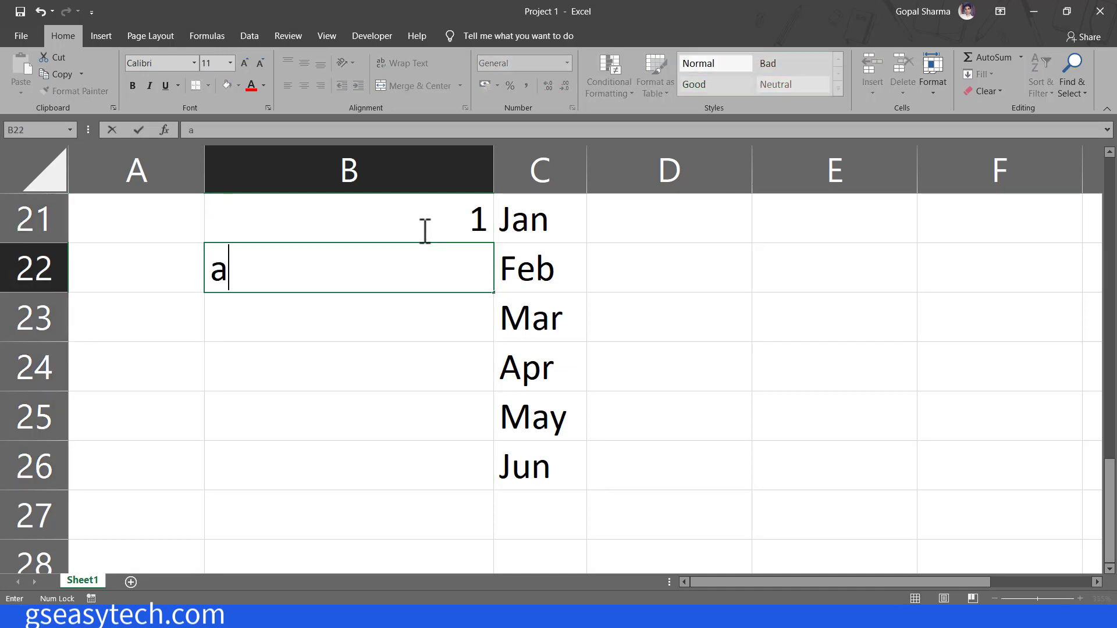
{"action": "key", "text": "Return"}
{"action": "type", "text": "2"}
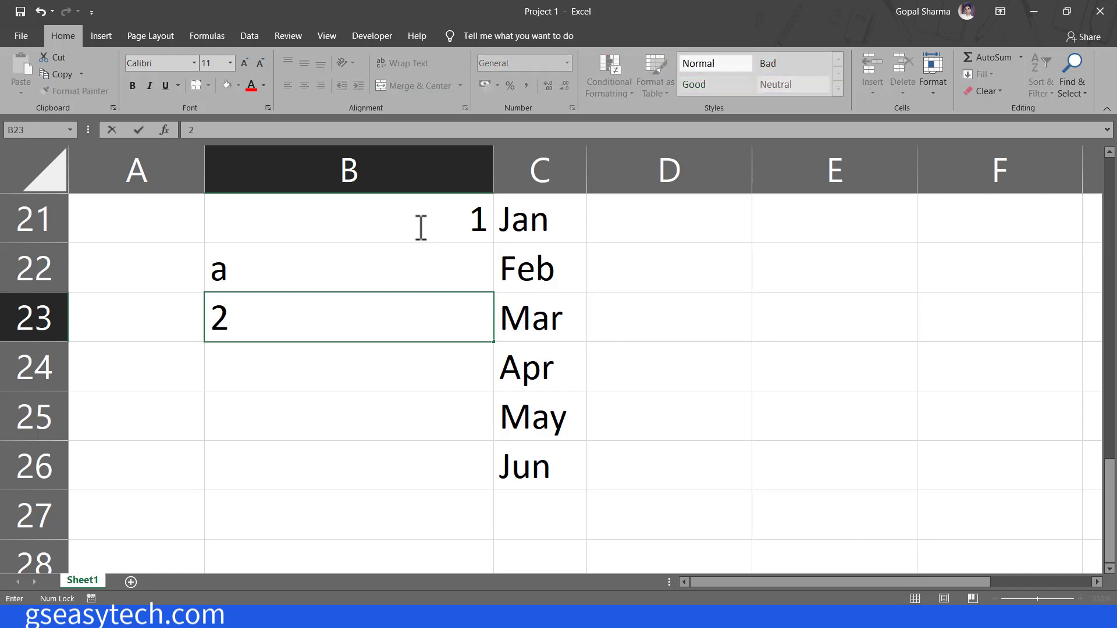
{"action": "left_click_drag", "start_coordinate": [411, 220], "coordinate": [416, 319]}
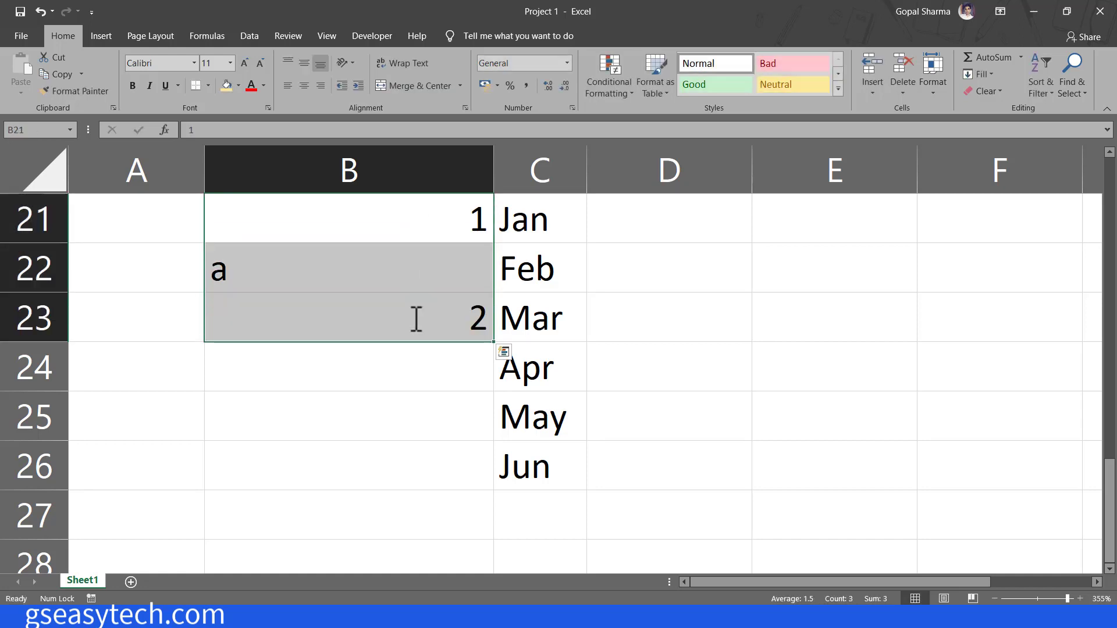
{"action": "left_click_drag", "start_coordinate": [494, 341], "coordinate": [494, 493]}
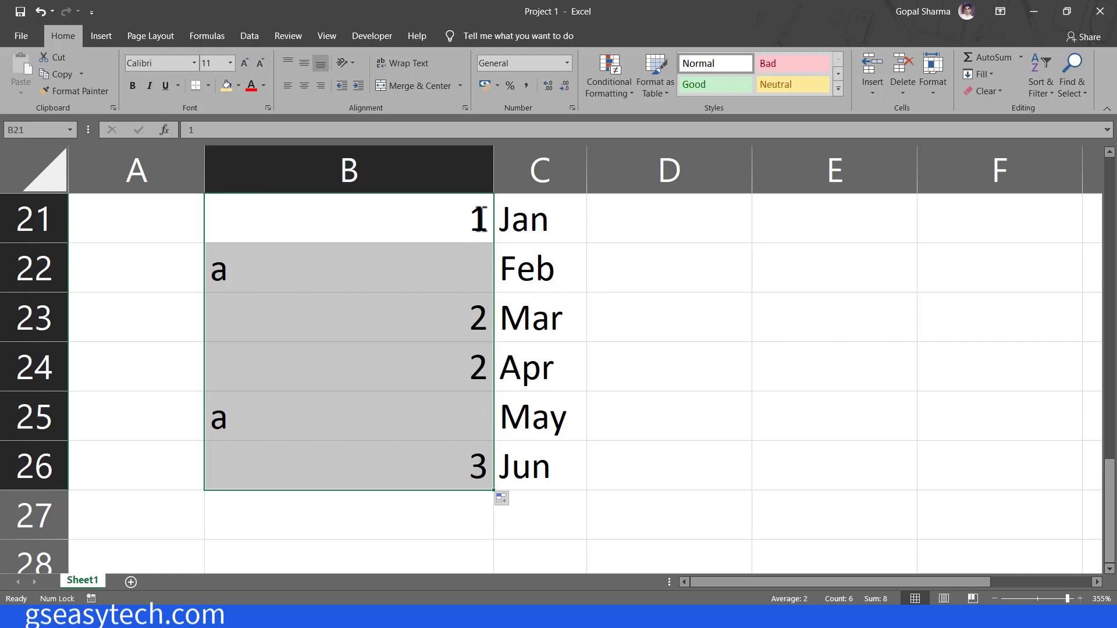
{"action": "left_click_drag", "start_coordinate": [451, 203], "coordinate": [494, 241]}
{"action": "left_click_drag", "start_coordinate": [457, 298], "coordinate": [492, 340]}
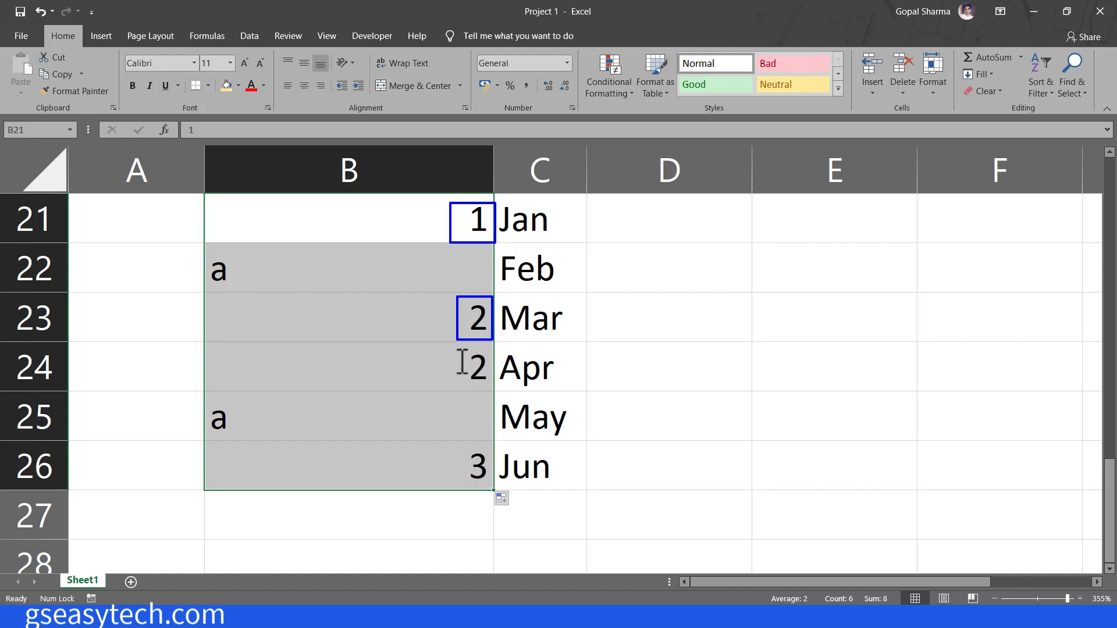
{"action": "left_click_drag", "start_coordinate": [458, 355], "coordinate": [488, 387]}
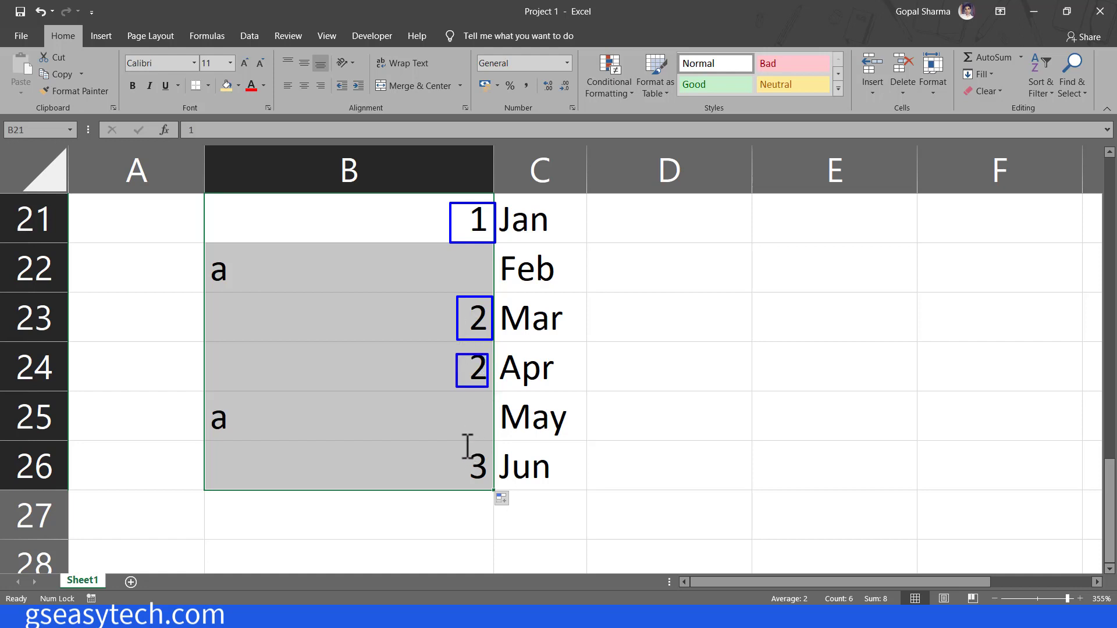
{"action": "left_click_drag", "start_coordinate": [463, 446], "coordinate": [489, 486]}
{"action": "mouse_move", "coordinate": [297, 218]}
{"action": "left_mouse_down"}
{"action": "mouse_move", "coordinate": [311, 333]}
{"action": "mouse_move", "coordinate": [309, 304]}
{"action": "left_mouse_up"}
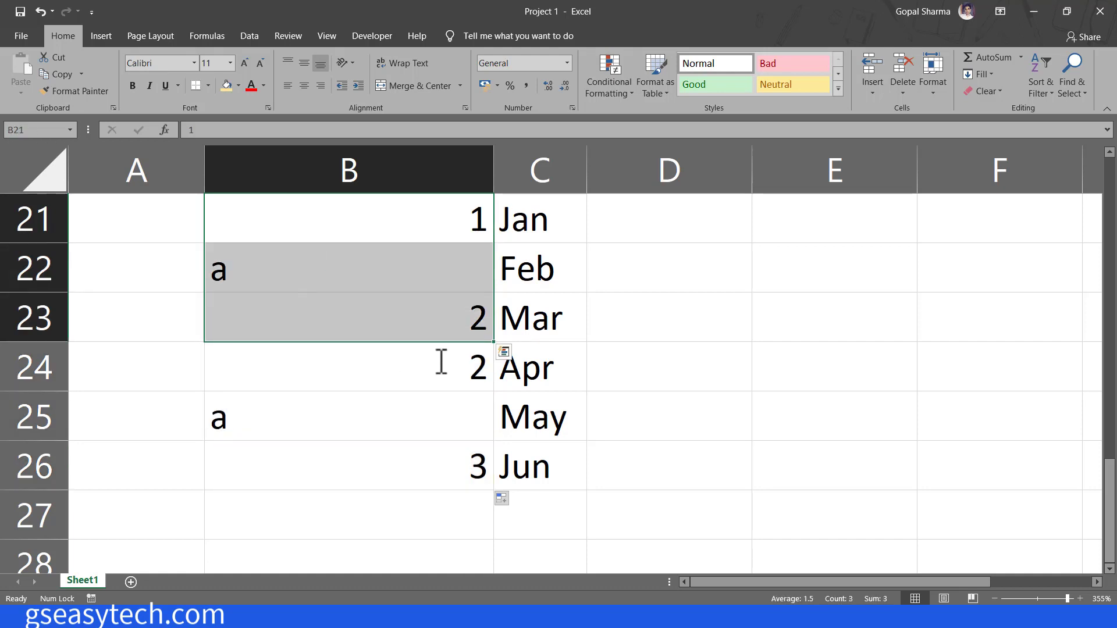
{"action": "left_click", "coordinate": [618, 406]}
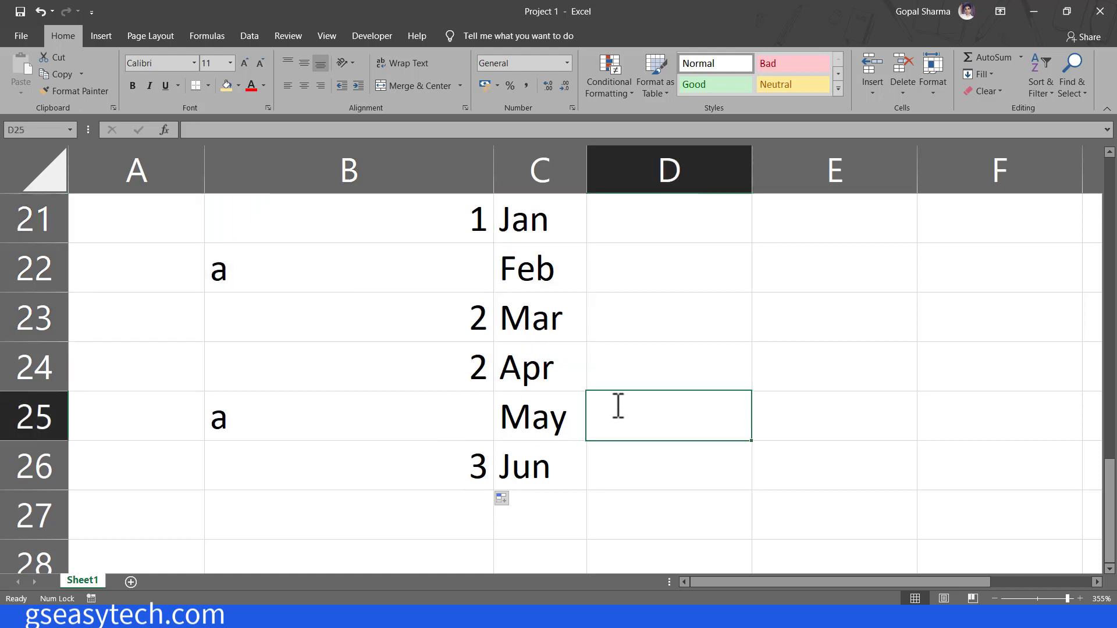